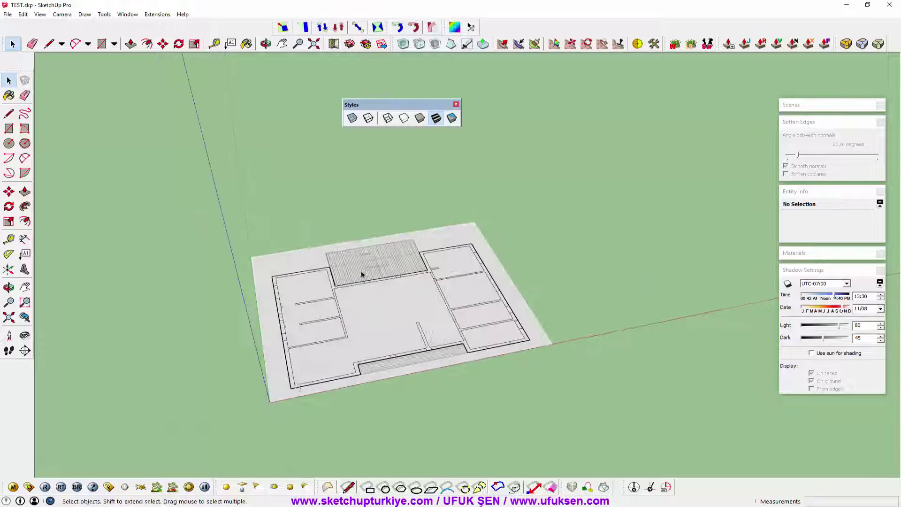
Push/Pull the left wall strip of the floor plan up to 280 cm
left_click(25, 191)
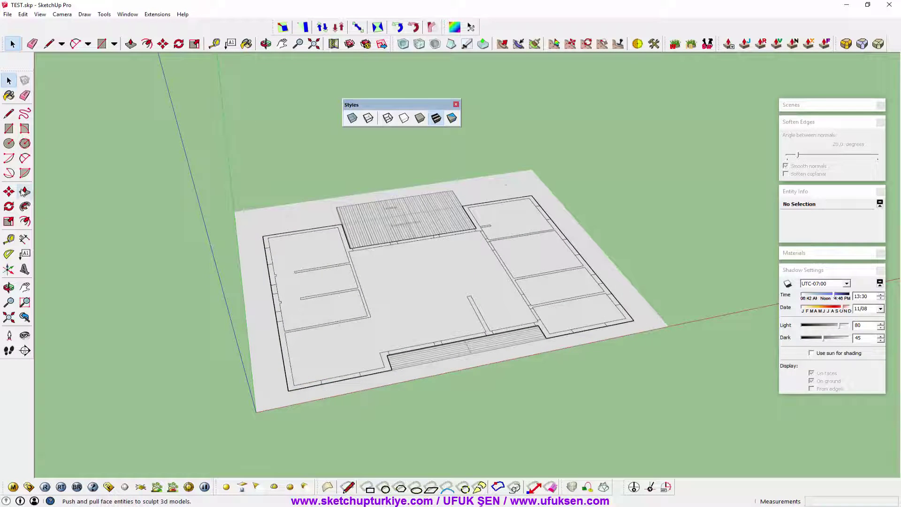
middle_click_drag(255, 207, 158, 230)
left_click(267, 323)
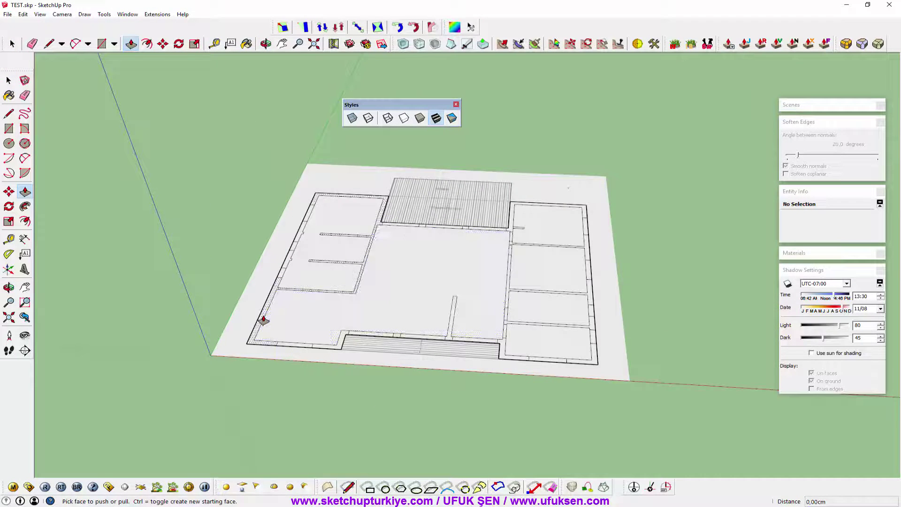
type("3")
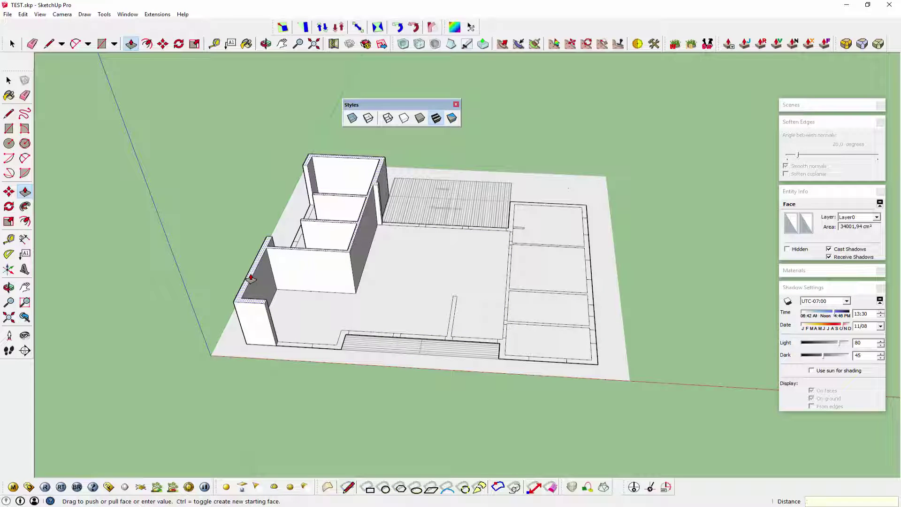
key("Return")
scroll(313, 356, "up", 2)
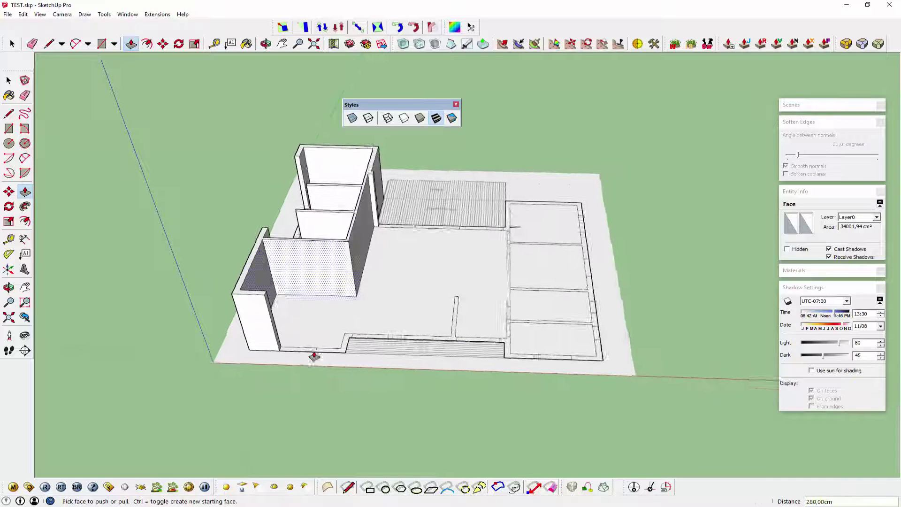
scroll(301, 351, "up", 2)
Raise the L-shaped strip and five front wall strips to the same 280 cm height
double_click(333, 347)
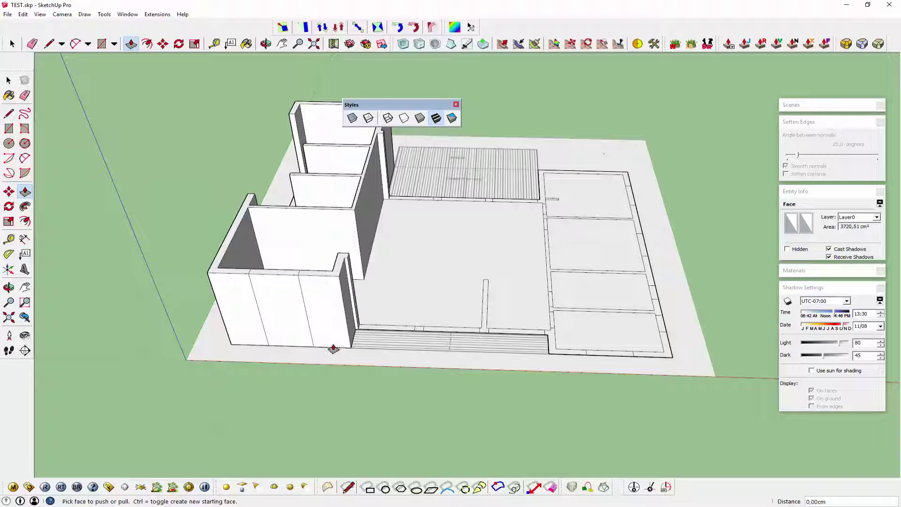
double_click(370, 333)
double_click(444, 333)
double_click(488, 332)
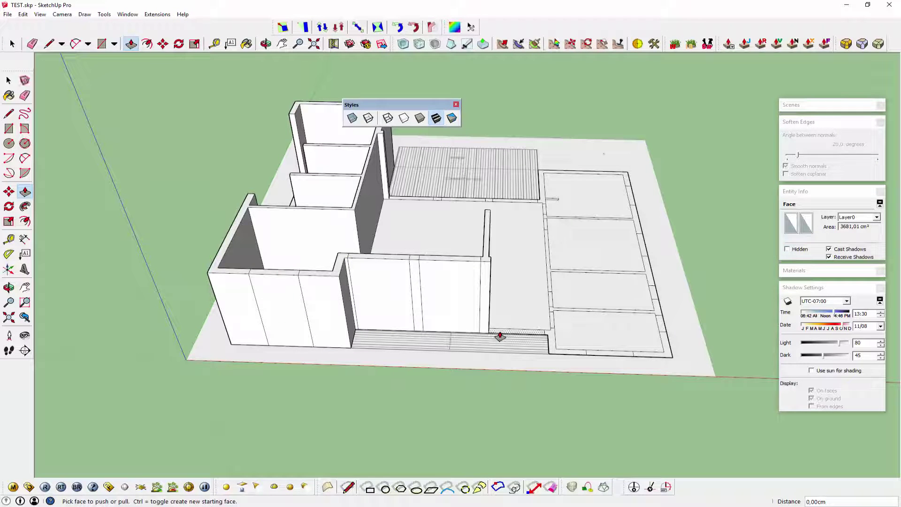
double_click(521, 334)
double_click(550, 338)
Raise three wall strips near the front corner to 280 cm
mouse_move(550, 339)
middle_mouse_down()
mouse_move(353, 308)
mouse_move(464, 372)
middle_mouse_up()
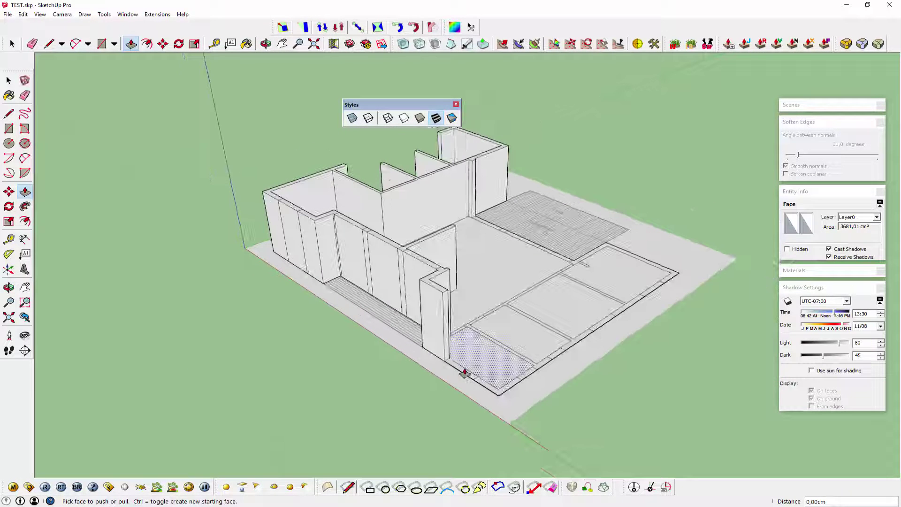
double_click(501, 396)
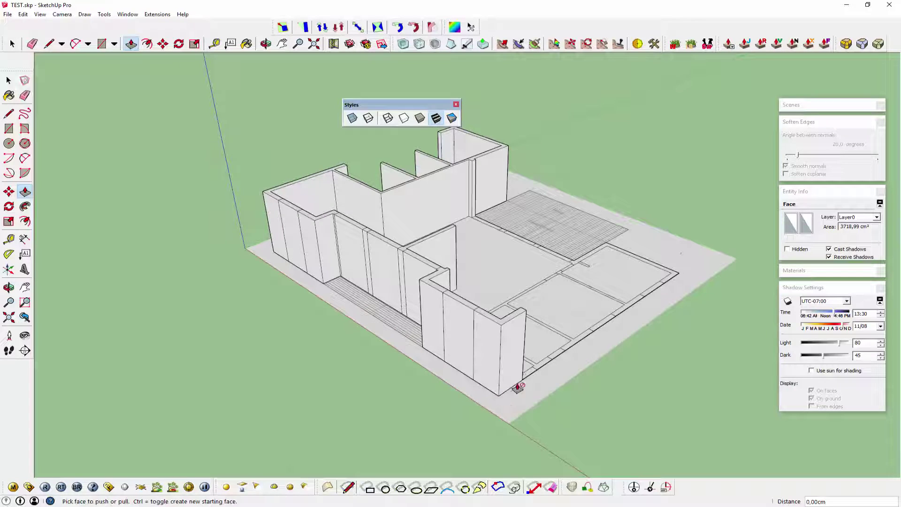
double_click(535, 371)
double_click(558, 359)
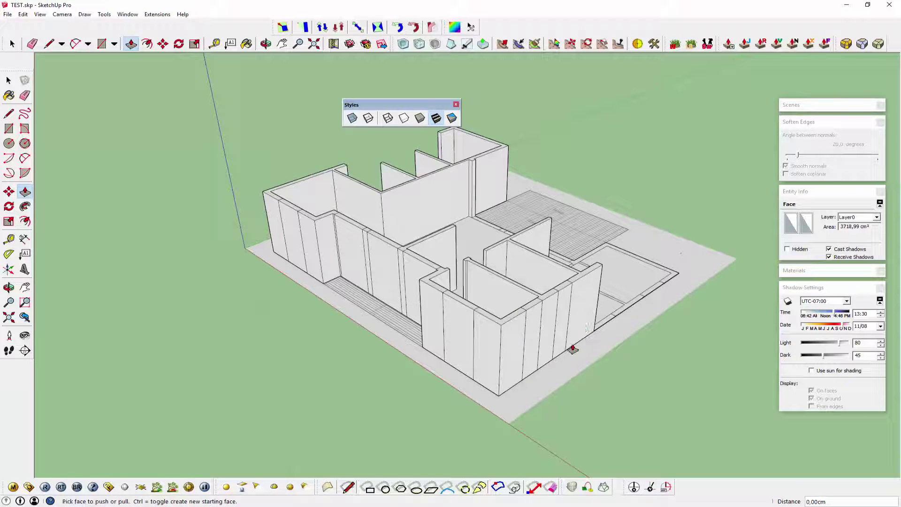
Raise two more front strips into walls and undo the accidentally raised corner box
mouse_move(571, 346)
middle_mouse_down()
mouse_move(268, 316)
mouse_move(399, 355)
middle_mouse_up()
double_click(400, 356)
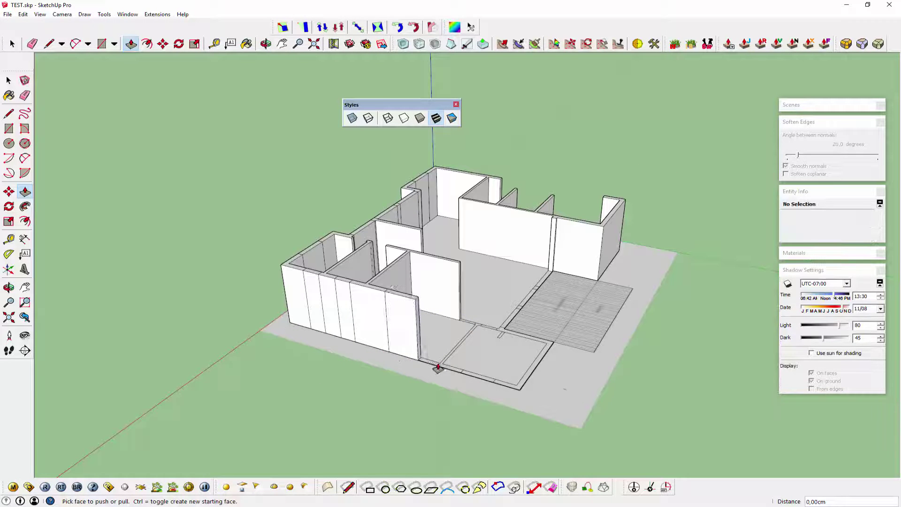
double_click(436, 368)
double_click(474, 377)
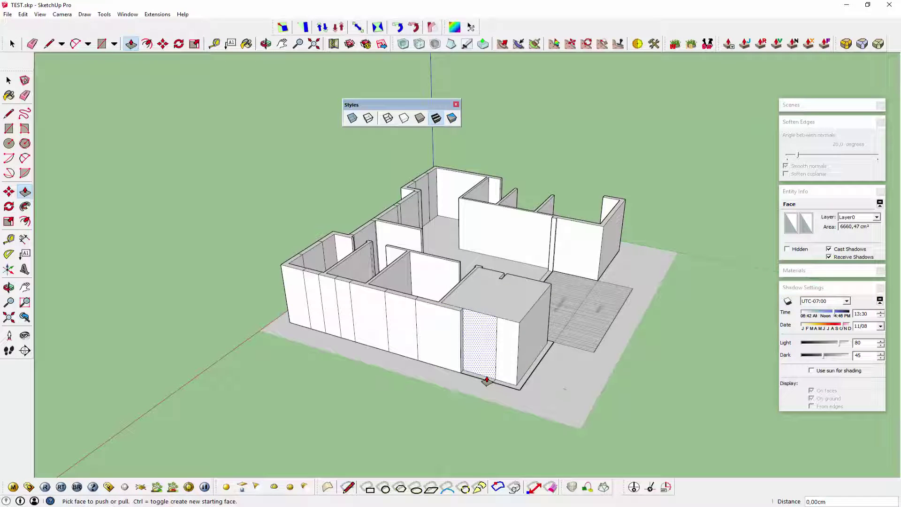
key("ctrl+z")
Extrude the three thin strips in the front wall gap to the full wall height
mouse_move(487, 381)
middle_mouse_down()
mouse_move(308, 375)
mouse_move(455, 315)
middle_mouse_up()
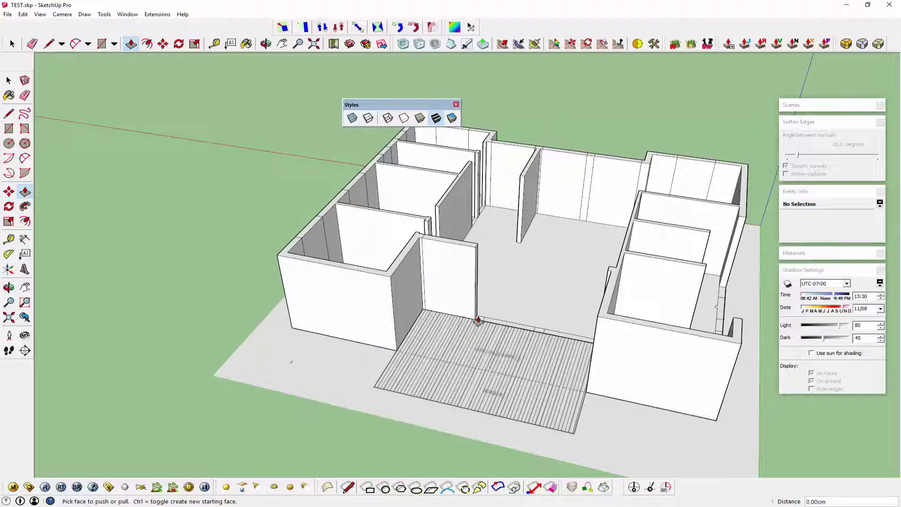
scroll(497, 323, "down", 3)
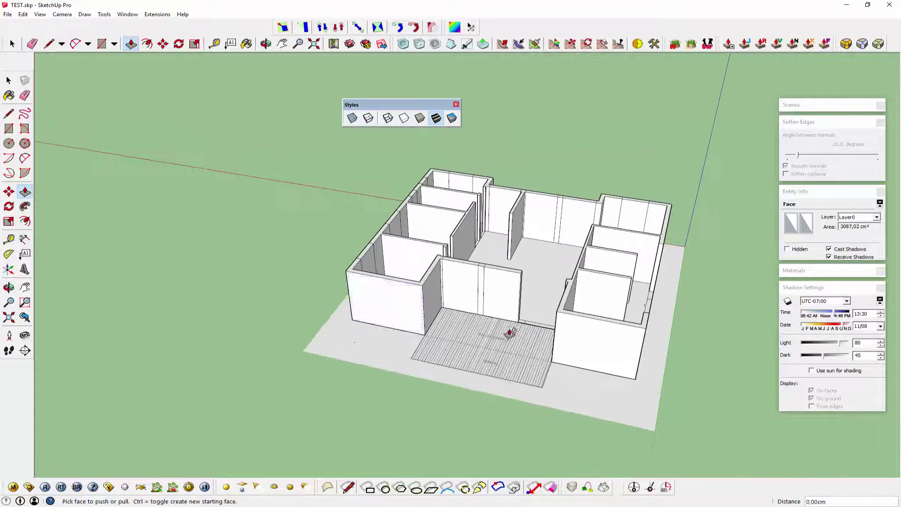
middle_click_drag(509, 333, 531, 320)
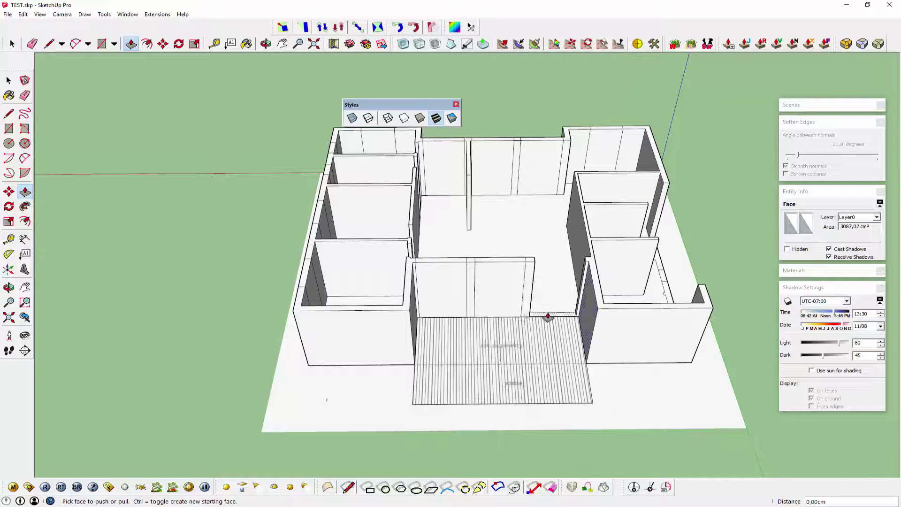
mouse_move(370, 242)
middle_mouse_down()
mouse_move(573, 254)
mouse_move(473, 328)
mouse_move(576, 348)
mouse_move(312, 312)
mouse_move(341, 335)
middle_mouse_up()
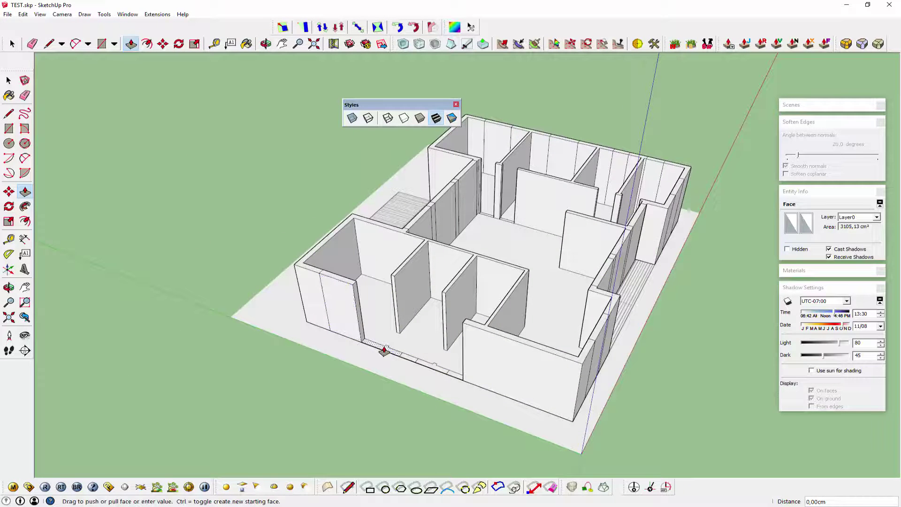
double_click(384, 350)
double_click(404, 360)
double_click(429, 368)
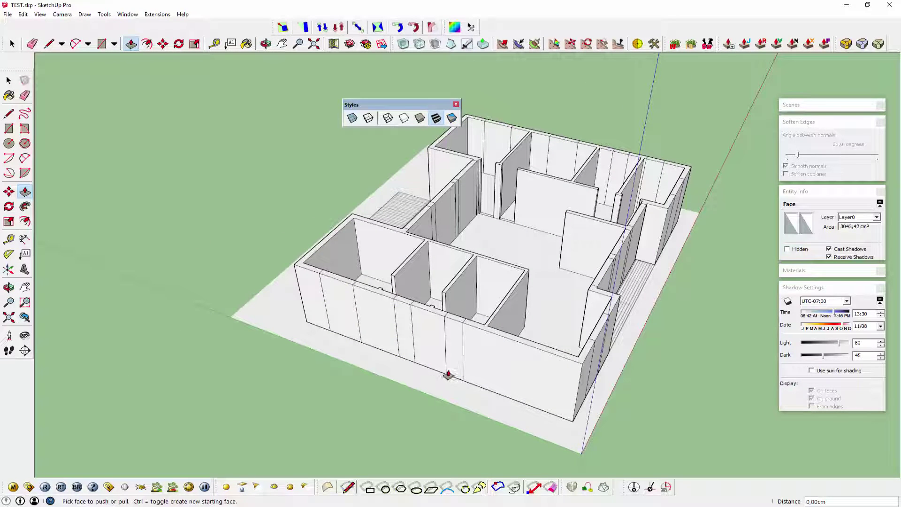
mouse_move(448, 374)
middle_mouse_down()
mouse_move(664, 332)
mouse_move(474, 301)
mouse_move(423, 243)
mouse_move(286, 236)
mouse_move(694, 247)
mouse_move(338, 263)
mouse_move(442, 271)
mouse_move(372, 300)
middle_mouse_up()
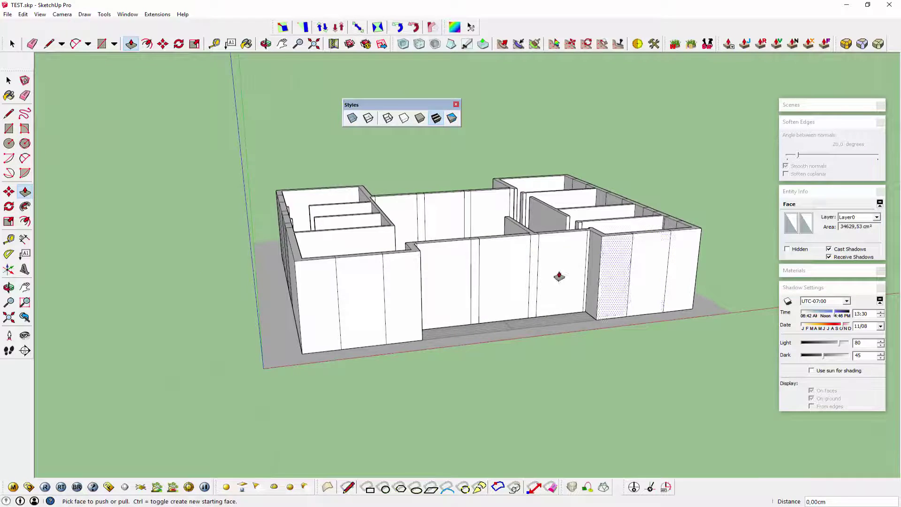
Place Tape Measure guides on the front wall, one 140 cm below the wall top
mouse_move(559, 276)
middle_mouse_down()
mouse_move(339, 283)
mouse_move(281, 268)
middle_mouse_up()
key("t")
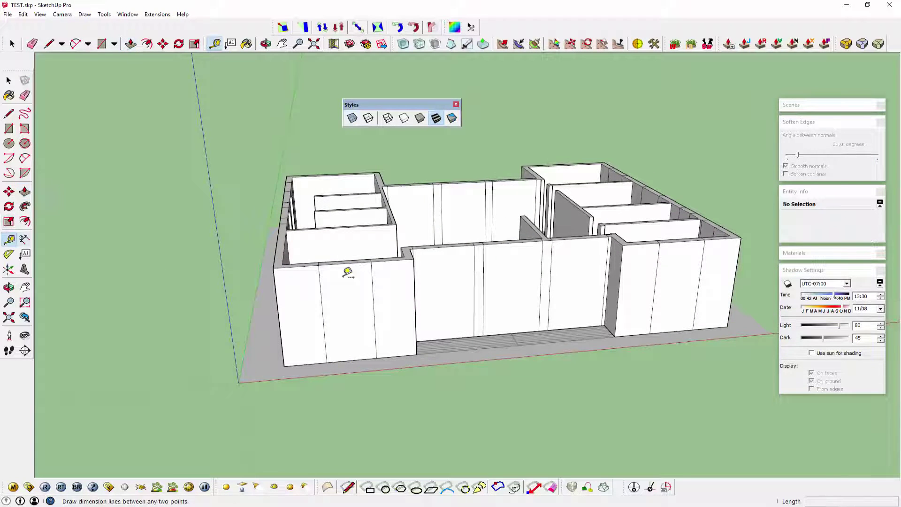
middle_click_drag(346, 271, 342, 238)
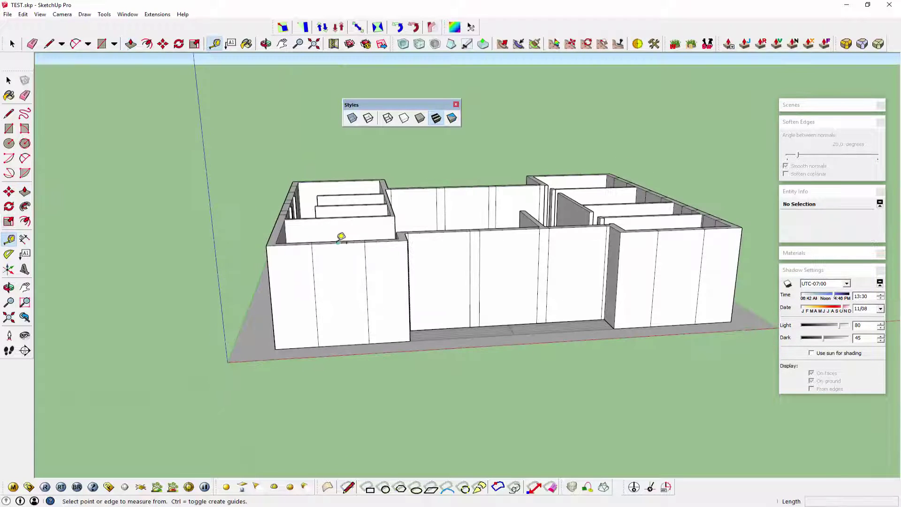
left_click(349, 264)
middle_click_drag(348, 265, 342, 240)
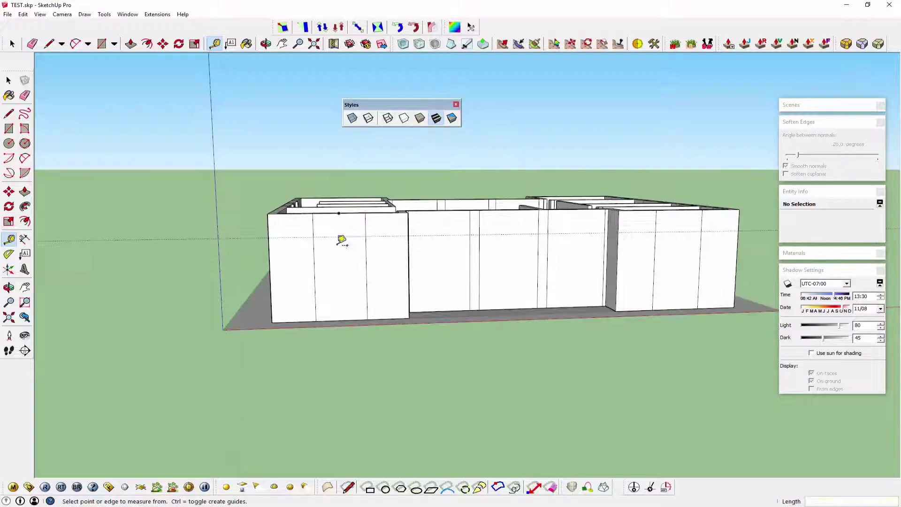
left_click(339, 236)
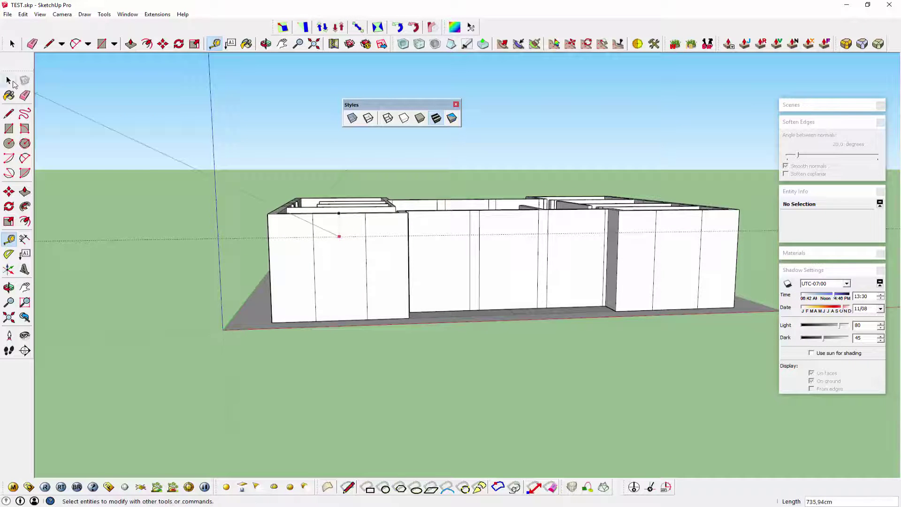
middle_click_drag(270, 263, 266, 232)
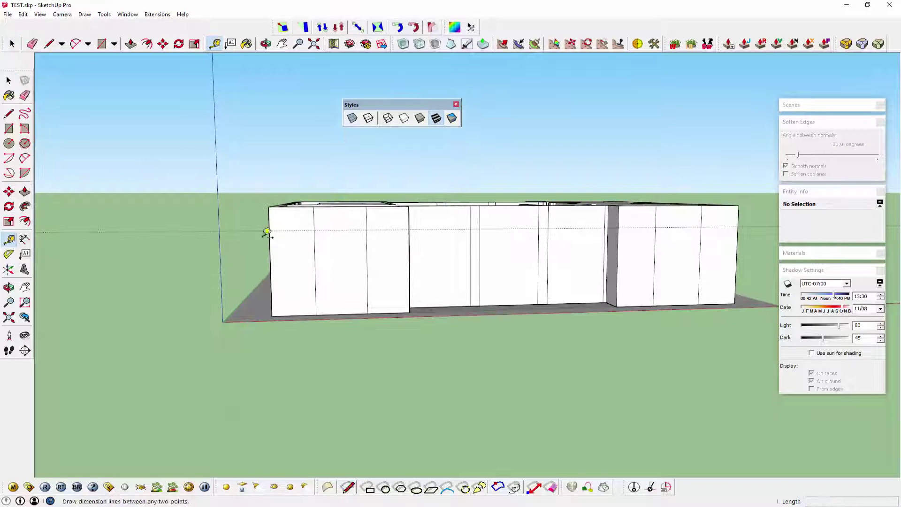
left_click(355, 230)
type("40")
key("Return")
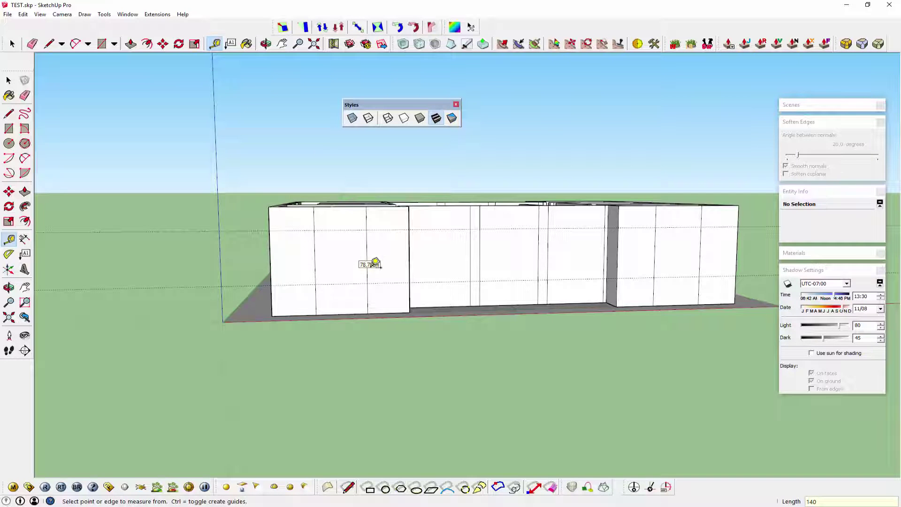
Try the Line and Rectangle tools, then cancel the unfinished rectangle
middle_click_drag(375, 261, 580, 261)
left_click(9, 113)
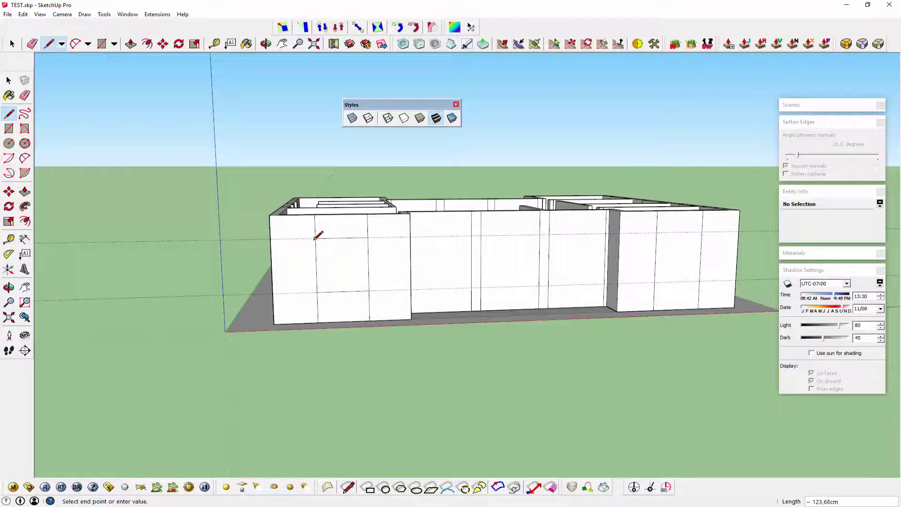
left_click(9, 129)
middle_click_drag(592, 256, 542, 230)
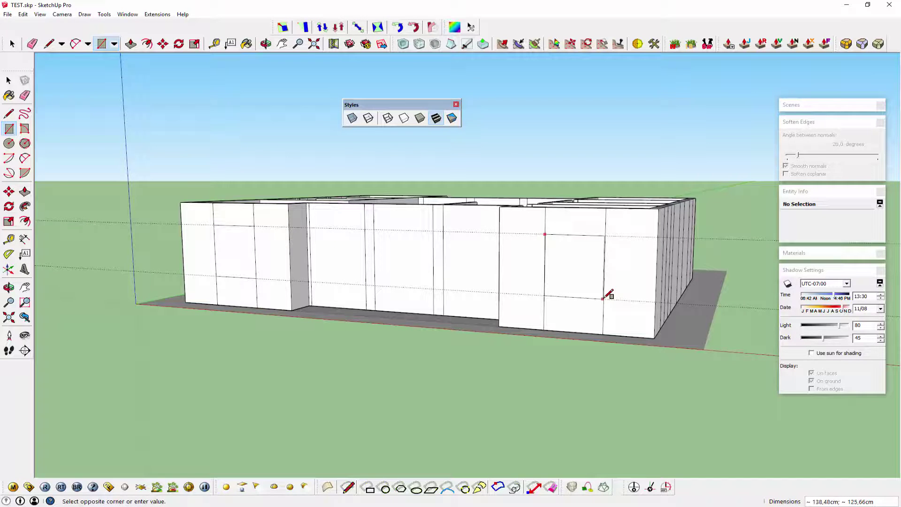
key("Escape")
middle_click_drag(598, 246, 534, 321)
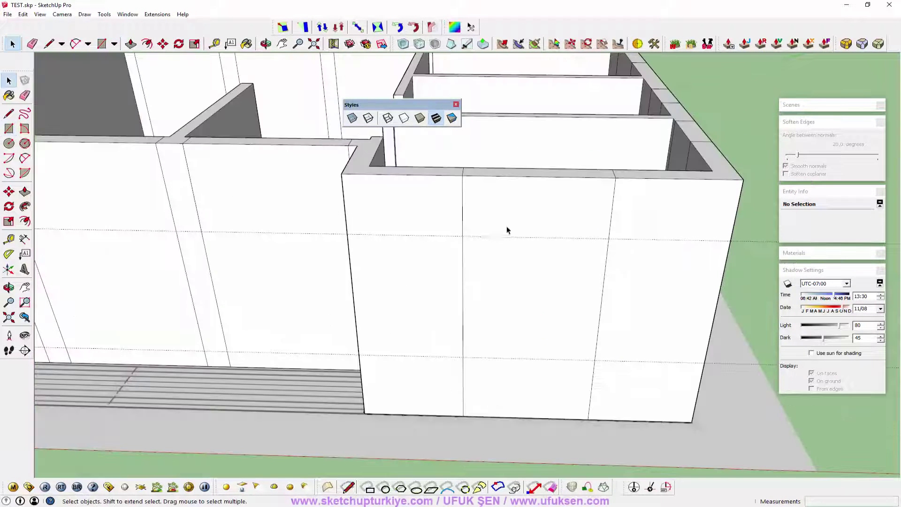
Erase the old end-wall guide, then add guides 60 cm below the top and 140 cm lower
left_click(25, 96)
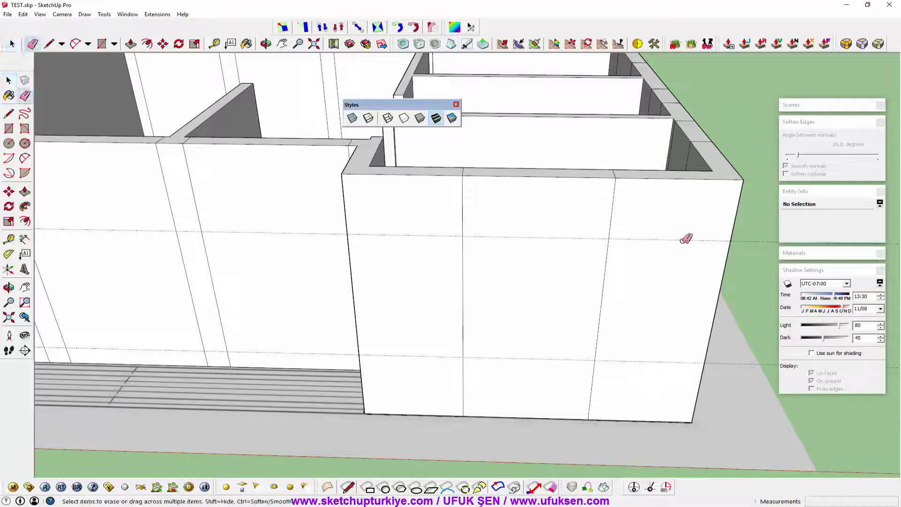
left_click(685, 240)
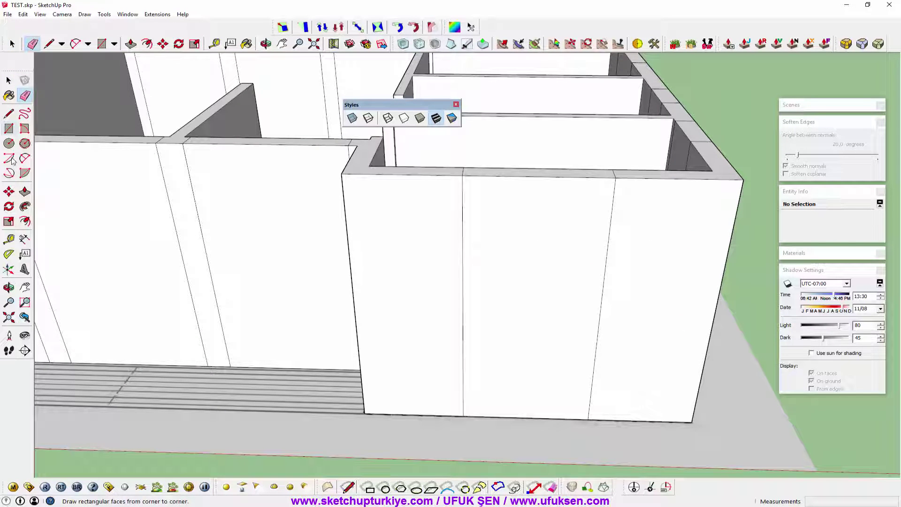
left_click(9, 239)
left_click(532, 176)
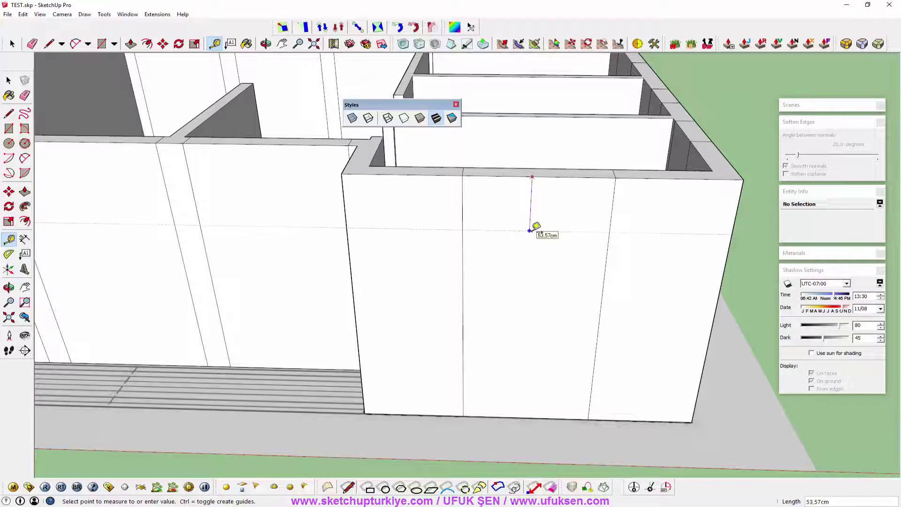
middle_click_drag(540, 227, 556, 187)
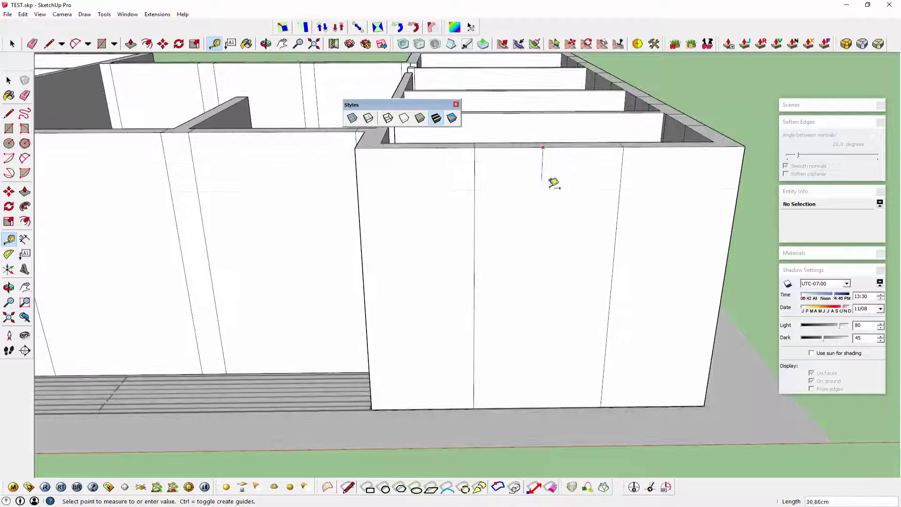
type("60")
key("Return")
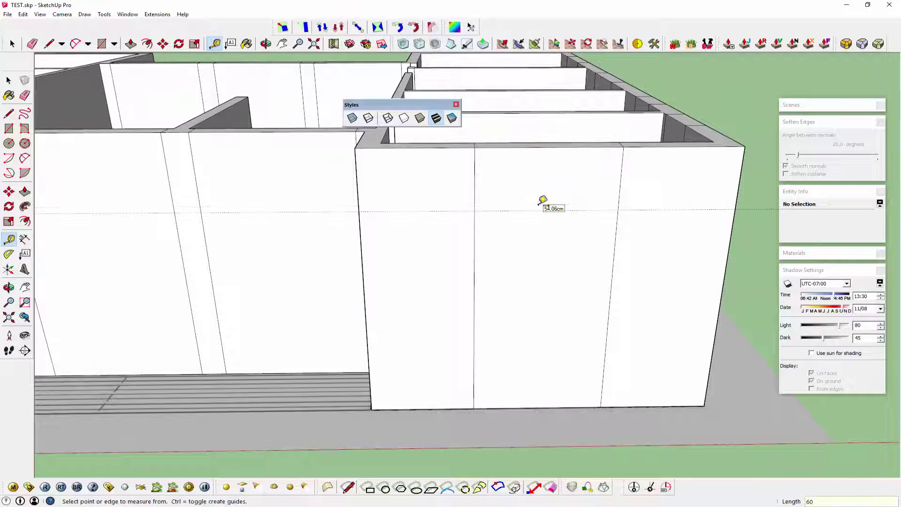
left_click(533, 211)
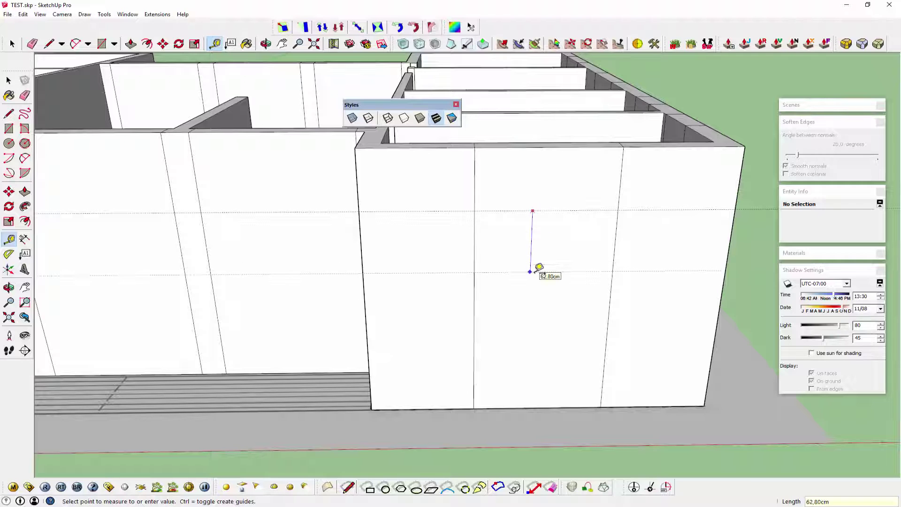
type("0")
key("Return")
Draw a window rectangle between the guides and push it 20 cm into the end wall
key("r")
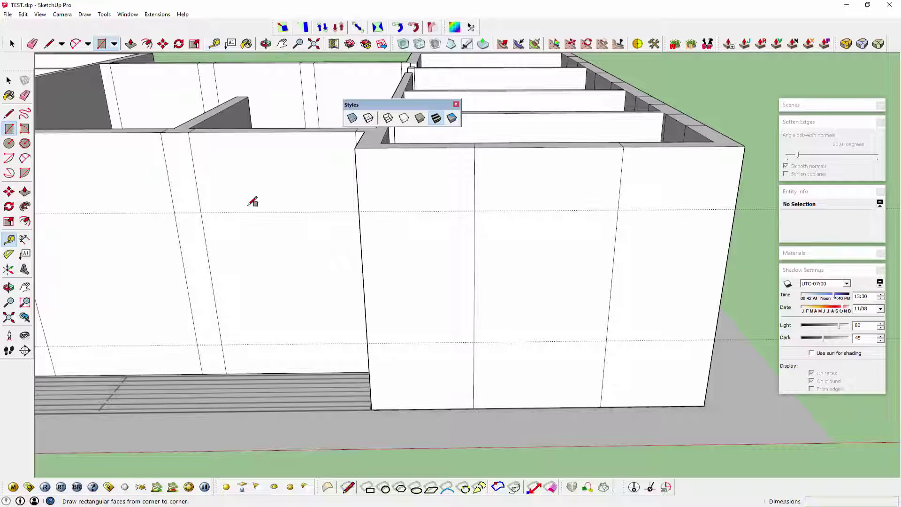
left_click(475, 211)
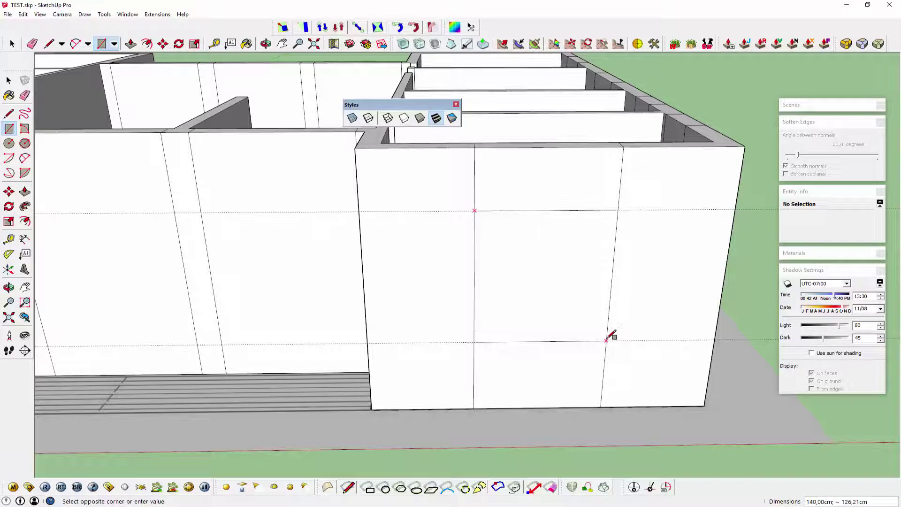
left_click(25, 191)
left_click(493, 264)
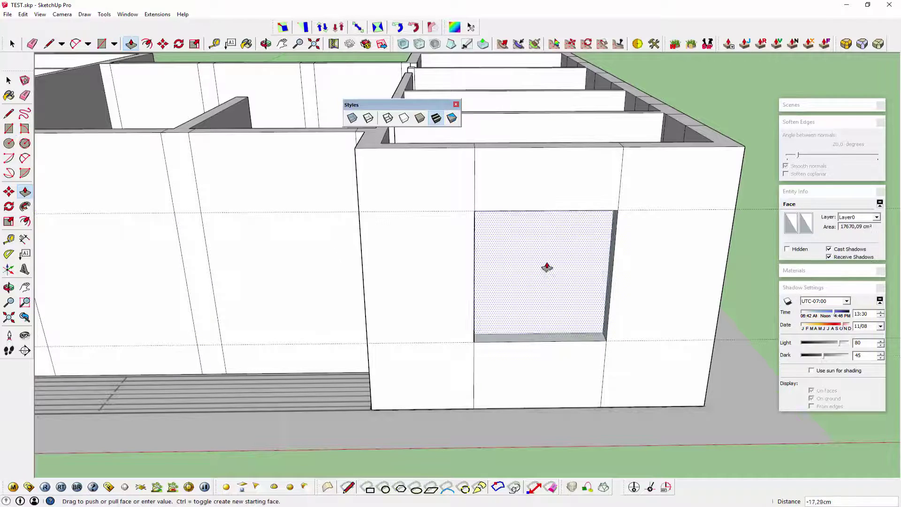
left_click(531, 245)
mouse_move(507, 233)
middle_mouse_down()
mouse_move(551, 298)
mouse_move(737, 251)
mouse_move(649, 153)
mouse_move(518, 126)
mouse_move(384, 199)
mouse_move(399, 256)
middle_mouse_up()
key("space")
left_click(557, 281)
mouse_move(558, 280)
middle_mouse_down()
mouse_move(495, 153)
mouse_move(525, 300)
middle_mouse_up()
mouse_move(412, 276)
middle_mouse_down()
mouse_move(781, 167)
mouse_move(487, 201)
mouse_move(315, 245)
mouse_move(481, 267)
mouse_move(511, 357)
mouse_move(756, 223)
mouse_move(463, 251)
mouse_move(446, 283)
middle_mouse_up()
scroll(463, 252, "down", 2)
scroll(447, 283, "up", 2)
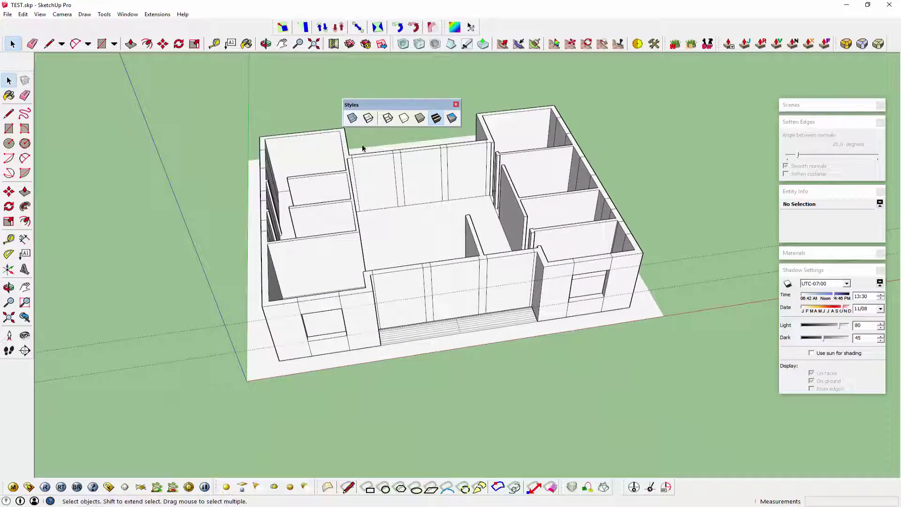
left_click_drag(359, 102, 351, 79)
left_click(344, 94)
scroll(451, 322, "up", 3)
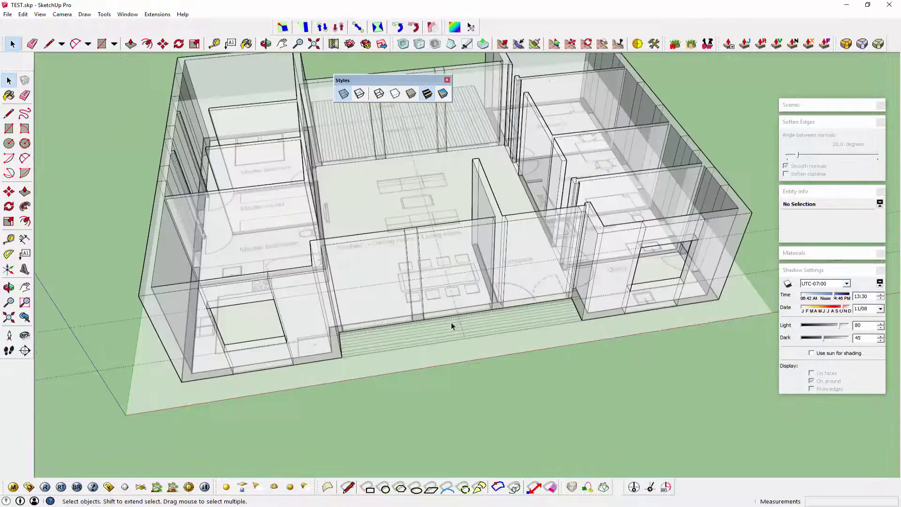
mouse_move(451, 322)
middle_mouse_down()
mouse_move(373, 335)
mouse_move(382, 376)
mouse_move(408, 267)
mouse_move(499, 255)
middle_mouse_up()
mouse_move(446, 228)
middle_mouse_down()
mouse_move(507, 213)
mouse_move(507, 346)
mouse_move(499, 321)
middle_mouse_up()
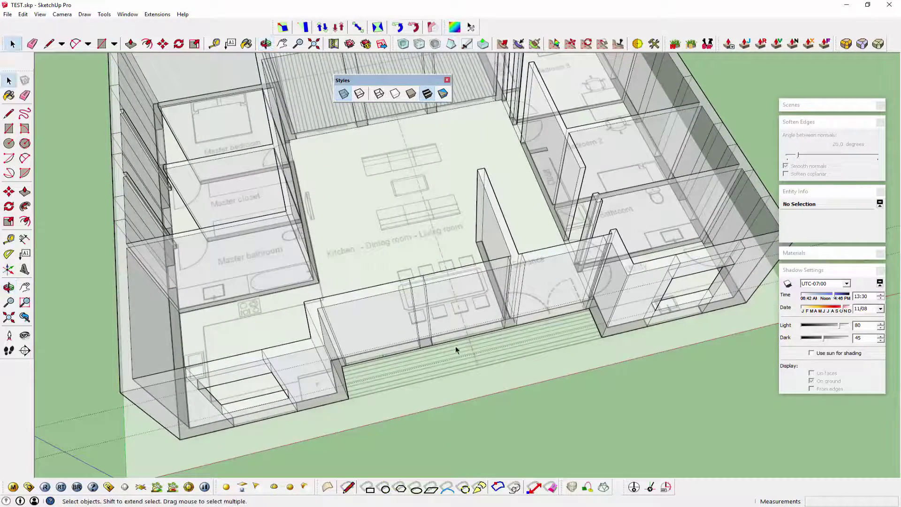
mouse_move(455, 348)
middle_mouse_down()
mouse_move(455, 384)
mouse_move(432, 191)
mouse_move(427, 231)
mouse_move(341, 197)
mouse_move(389, 221)
mouse_move(394, 258)
mouse_move(408, 252)
mouse_move(271, 230)
middle_mouse_up()
scroll(408, 252, "down", 3)
scroll(371, 151, "up", 3)
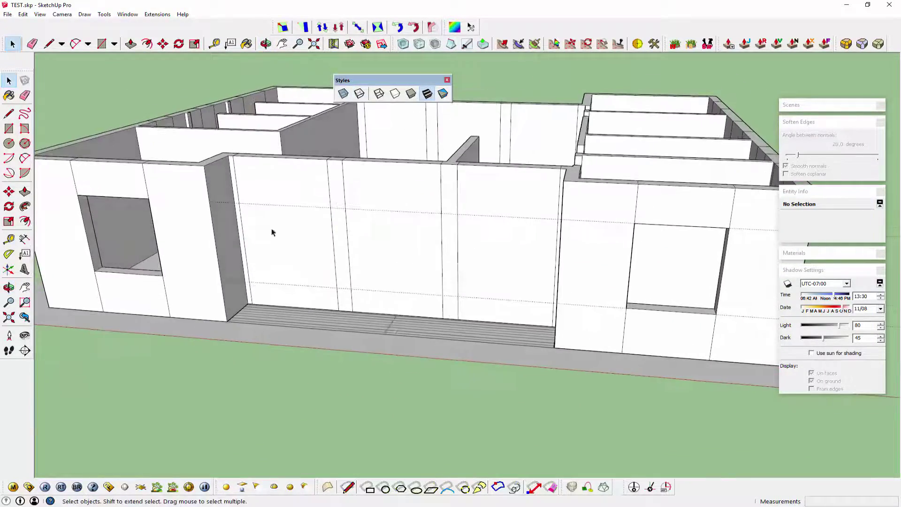
Place a guide 220 cm above the floor on the front wall
left_click(8, 239)
scroll(257, 316, "up", 1)
scroll(272, 301, "up", 2)
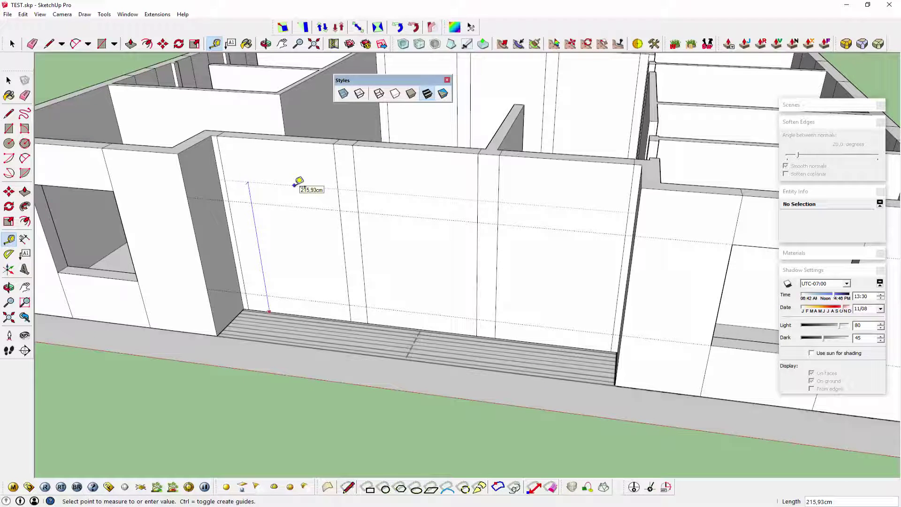
key("Return")
scroll(301, 191, "down", 3)
scroll(199, 197, "up", 3)
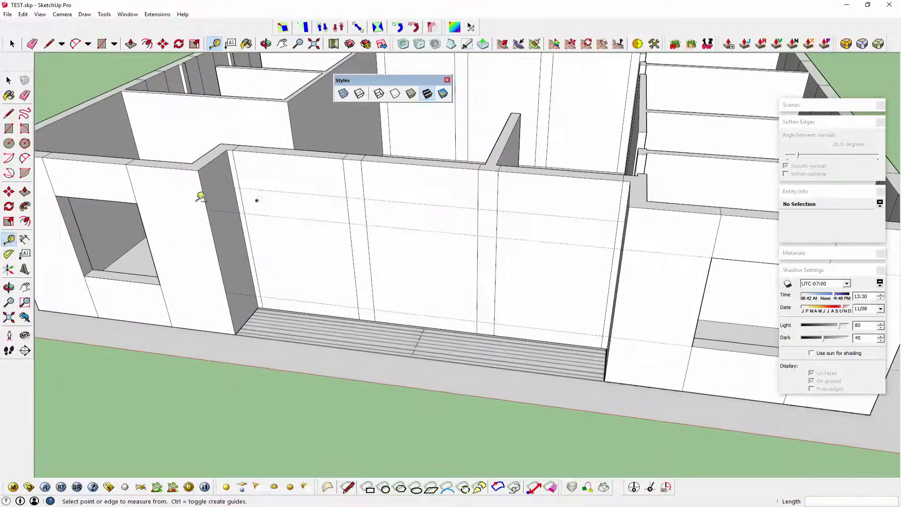
Draw the door rectangle from the guide to the floor and push it through the wall
left_click(12, 116)
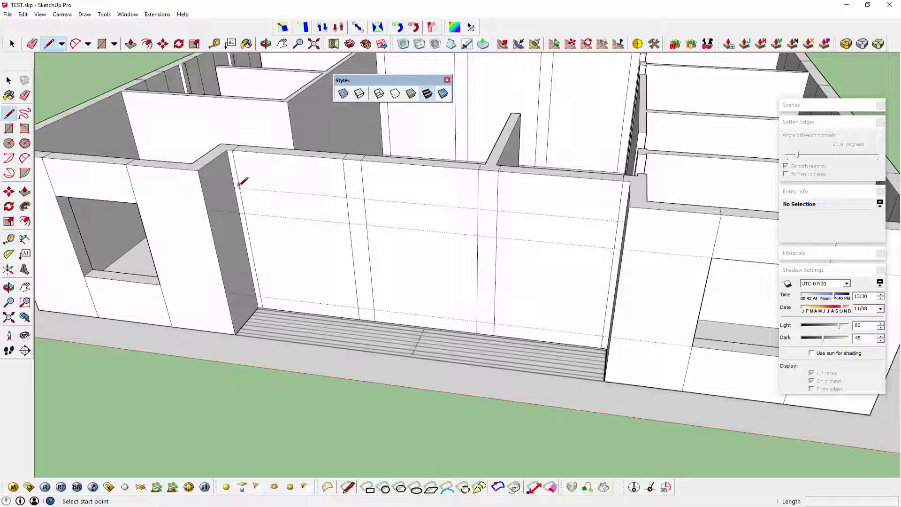
left_click(9, 128)
left_click(240, 188)
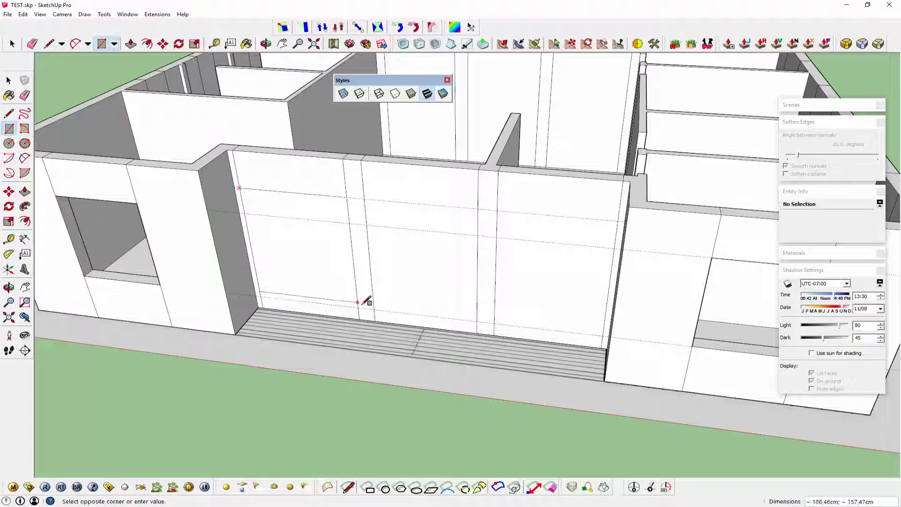
left_click(25, 191)
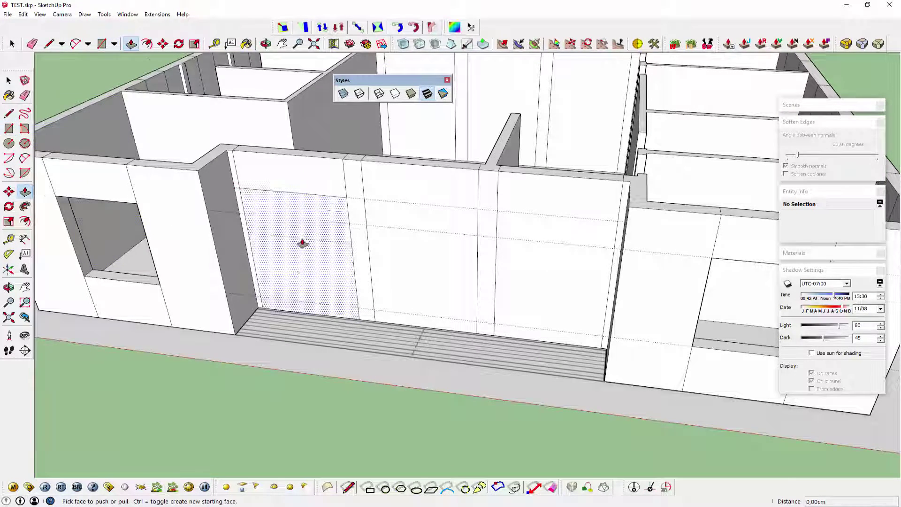
scroll(301, 241, "up", 2)
left_click(298, 256)
left_click(326, 240)
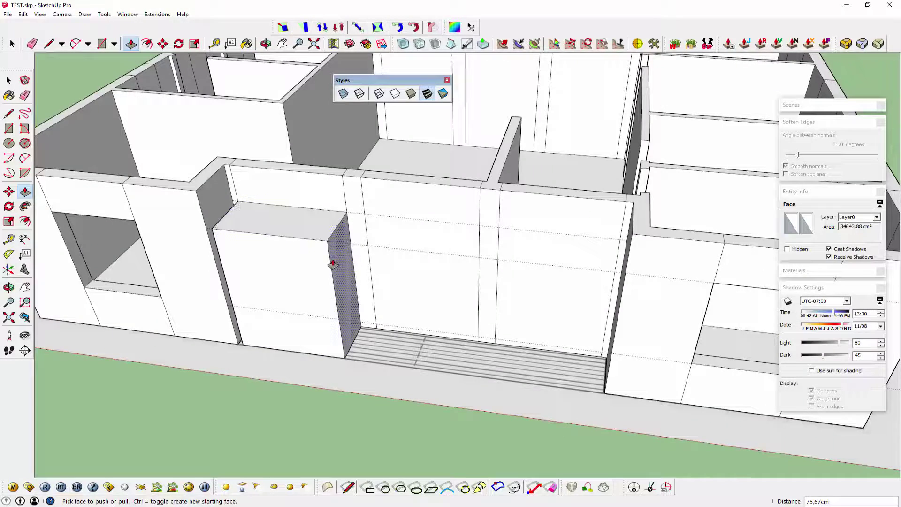
left_click(322, 255)
middle_click_drag(322, 251, 443, 65)
mouse_move(444, 66)
left_mouse_down()
mouse_move(263, 95)
mouse_move(55, 175)
left_mouse_up()
key("r")
scroll(413, 206, "up", 3)
Draw a second door rectangle at the right end of the steps and push it through
scroll(413, 206, "down", 3)
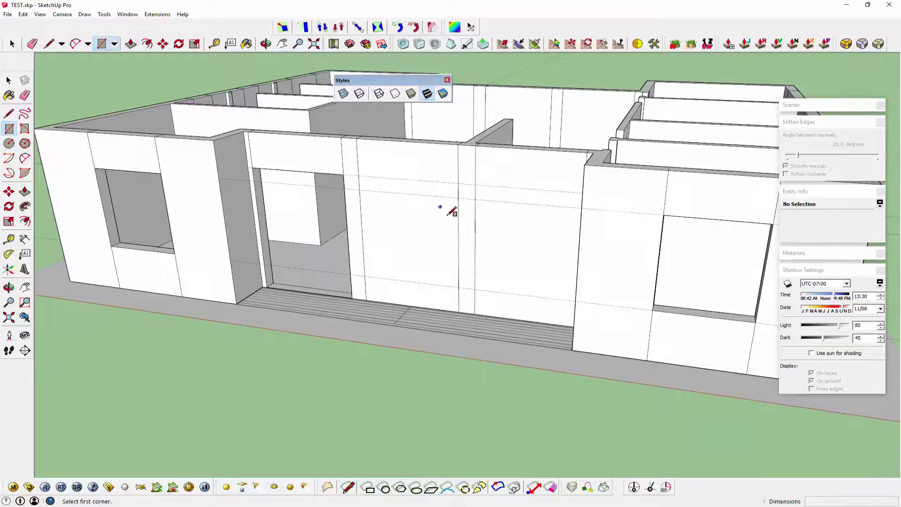
scroll(508, 223, "up", 2)
mouse_move(509, 224)
middle_mouse_down()
mouse_move(537, 374)
mouse_move(516, 214)
middle_mouse_up()
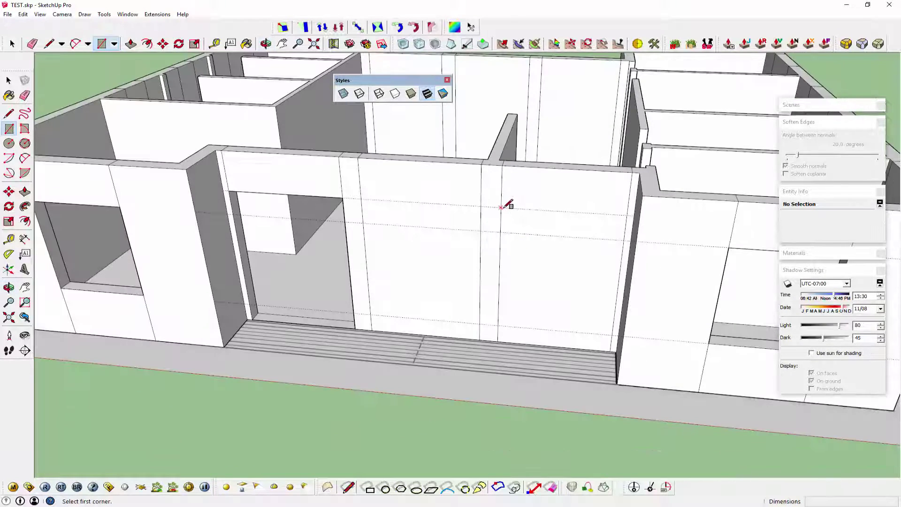
left_click(501, 207)
left_click(619, 345)
scroll(619, 345, "down", 3)
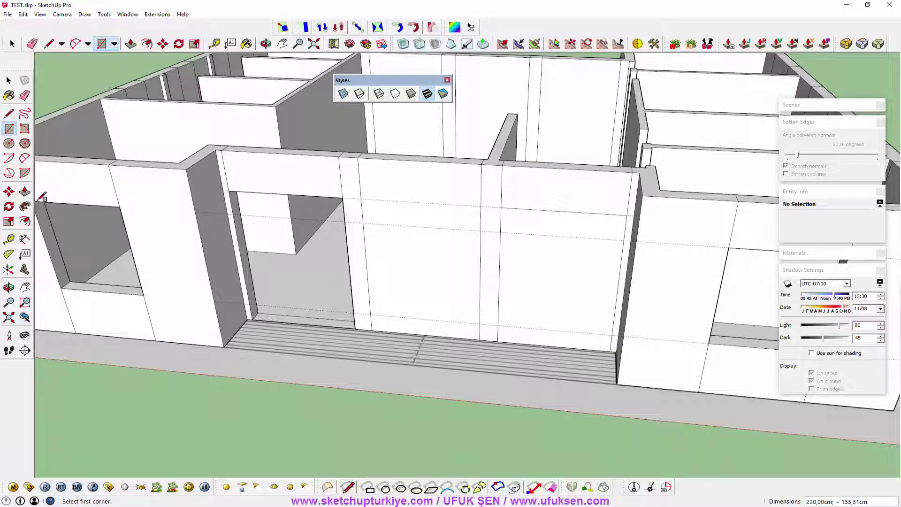
key("p")
left_click(527, 257)
left_click(565, 256)
scroll(514, 234, "down", 2)
Erase the leftover edge above the new door opening
mouse_move(514, 233)
middle_mouse_down()
mouse_move(559, 142)
mouse_move(521, 203)
middle_mouse_up()
scroll(520, 203, "up", 3)
scroll(520, 202, "up", 2)
scroll(521, 202, "down", 3)
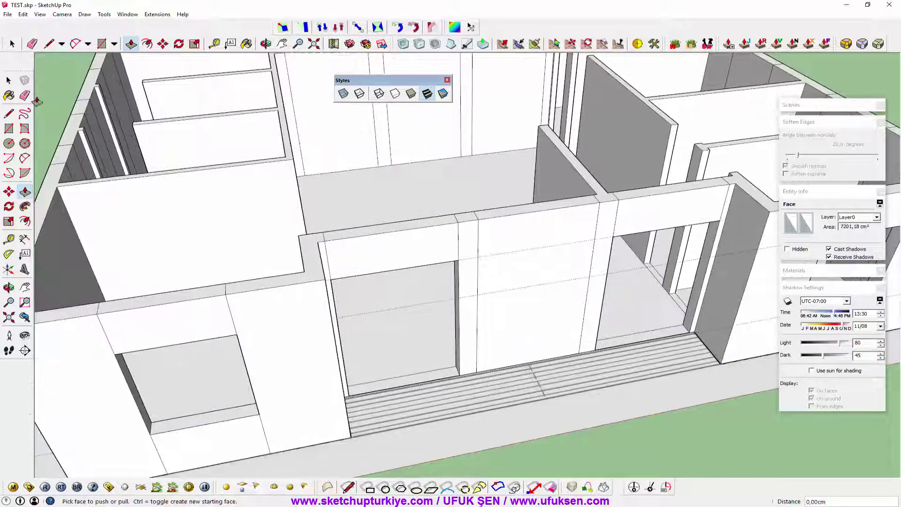
key("e")
middle_click_drag(432, 211, 424, 207)
left_click(418, 210)
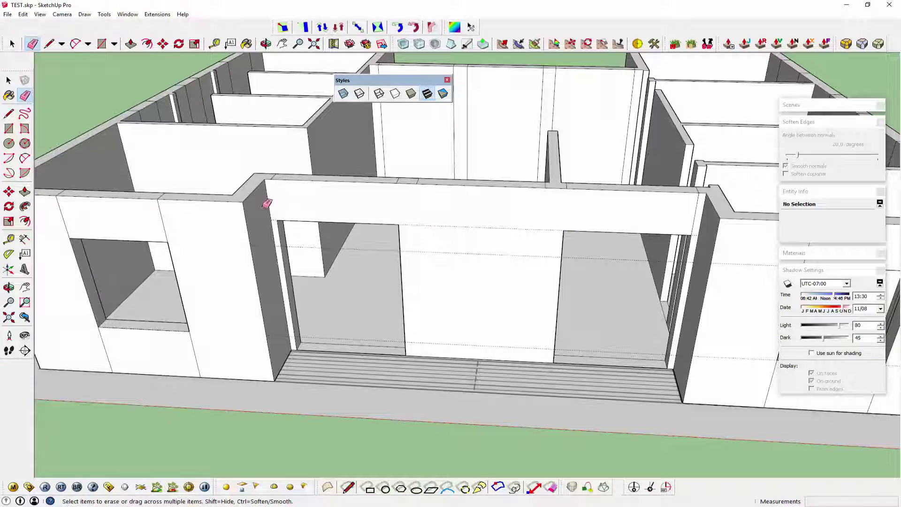
Orbit and zoom out to view the whole house, then switch to the Select tool
scroll(178, 195, "down", 1)
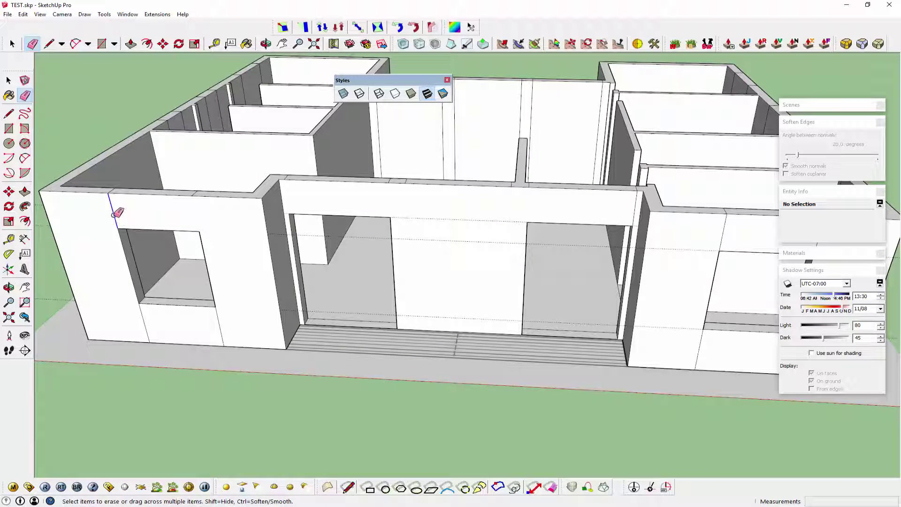
middle_click_drag(220, 319, 426, 282)
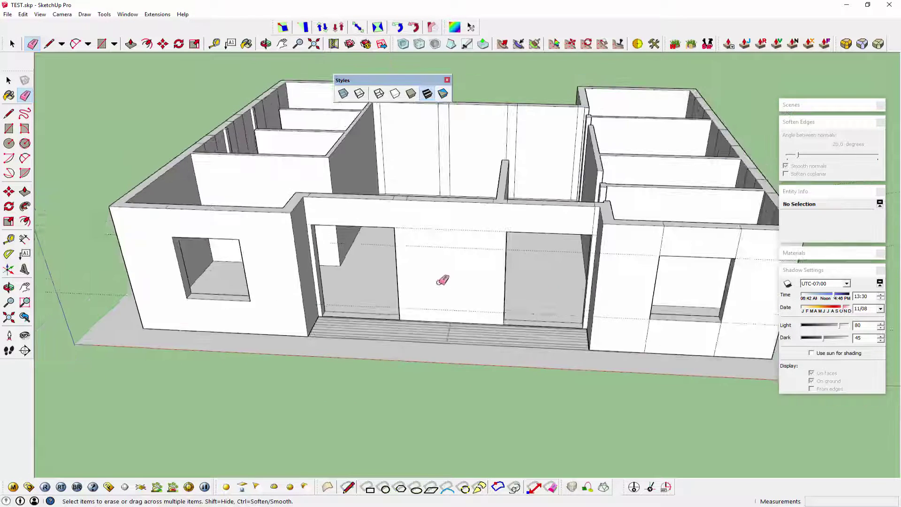
scroll(655, 183, "up", 3)
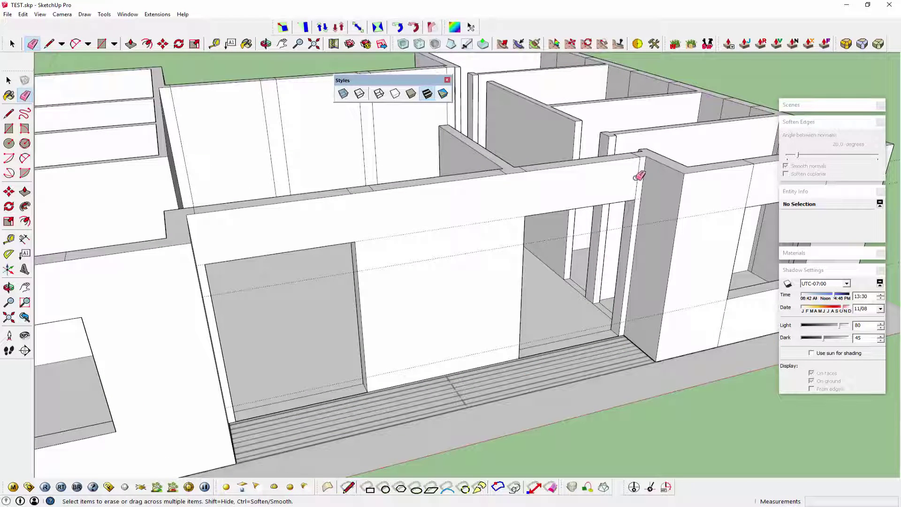
scroll(160, 219, "down", 3)
mouse_move(177, 215)
middle_mouse_down()
mouse_move(267, 245)
mouse_move(572, 215)
middle_mouse_up()
scroll(528, 202, "up", 3)
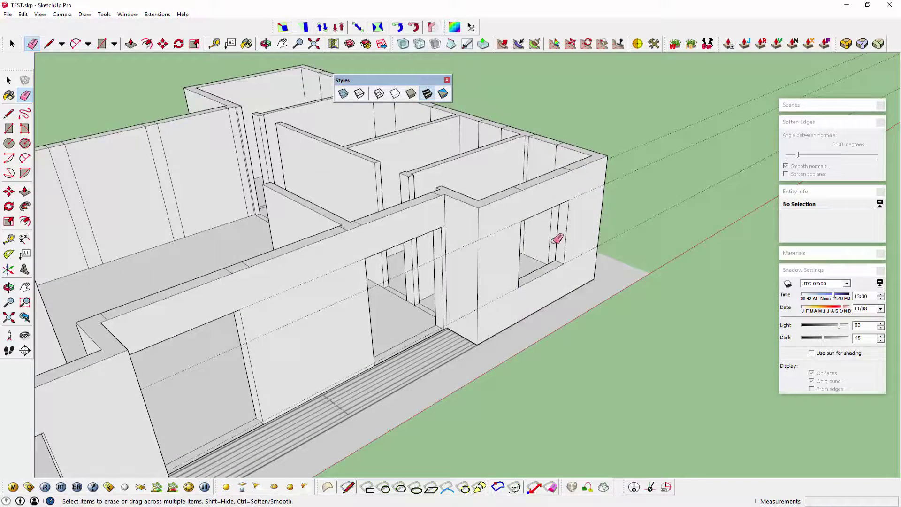
mouse_move(557, 238)
middle_mouse_down()
mouse_move(686, 175)
mouse_move(691, 221)
middle_mouse_up()
scroll(489, 247, "down", 3)
scroll(404, 235, "up", 3)
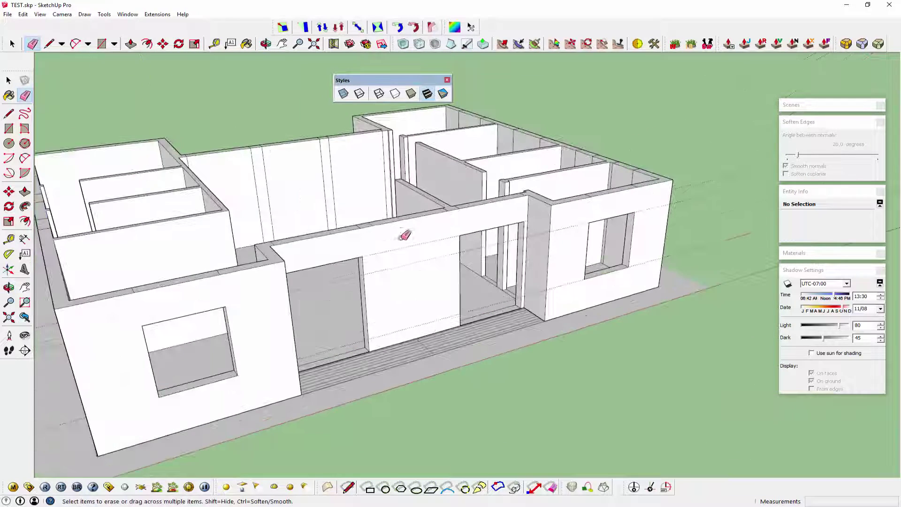
left_click(8, 80)
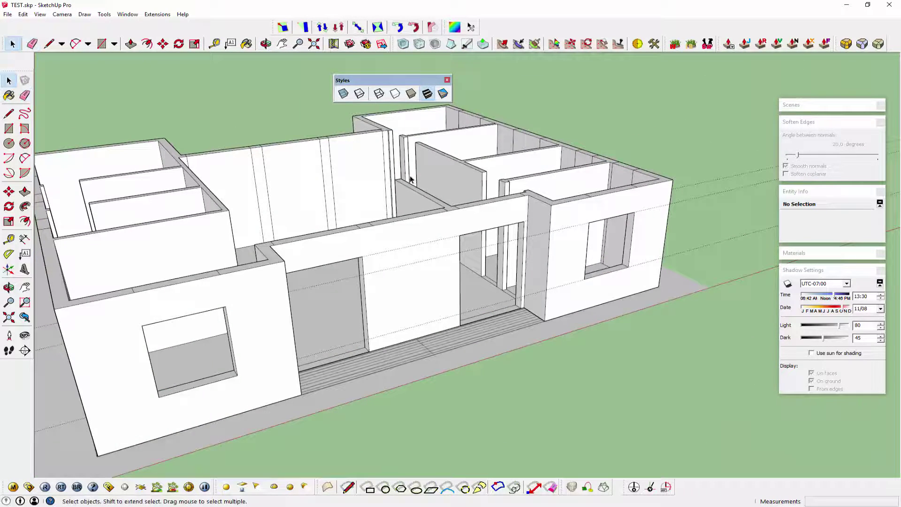
Inspect the floor plan in X-ray, then face the long exterior wall with solid walls and Tape Measure active
left_click(543, 504)
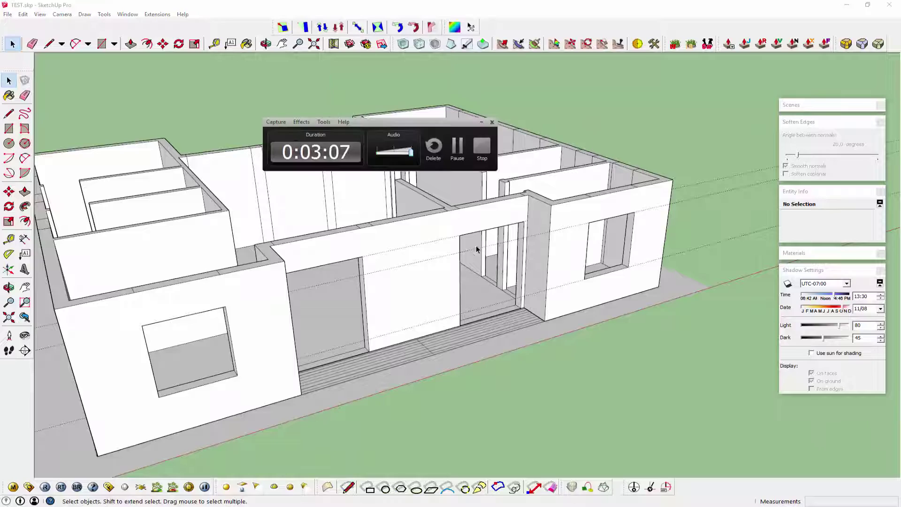
left_click(481, 122)
mouse_move(446, 195)
middle_mouse_down()
mouse_move(519, 227)
mouse_move(475, 244)
mouse_move(504, 413)
mouse_move(432, 241)
mouse_move(376, 188)
middle_mouse_up()
left_click(343, 94)
middle_click_drag(380, 388, 288, 440)
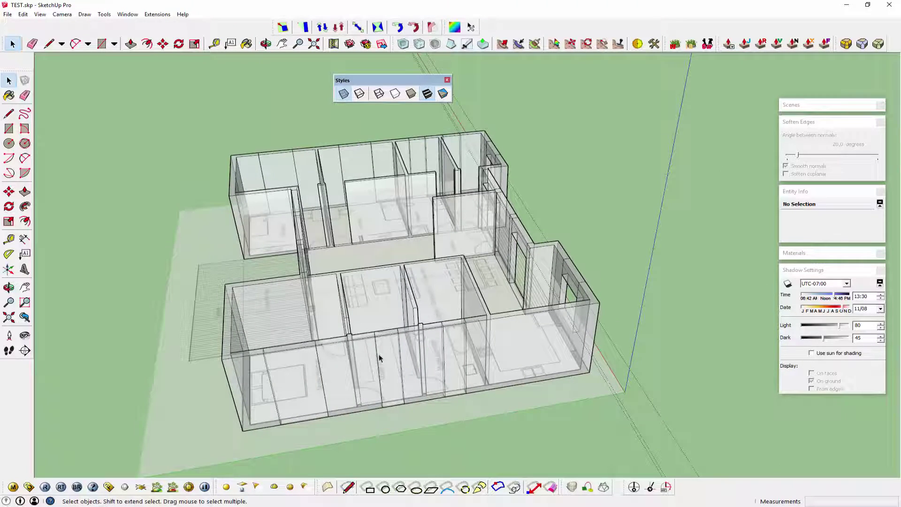
mouse_move(410, 397)
middle_mouse_down()
mouse_move(391, 437)
mouse_move(388, 361)
mouse_move(425, 339)
mouse_move(401, 348)
mouse_move(388, 237)
mouse_move(372, 316)
mouse_move(388, 332)
mouse_move(378, 356)
middle_mouse_up()
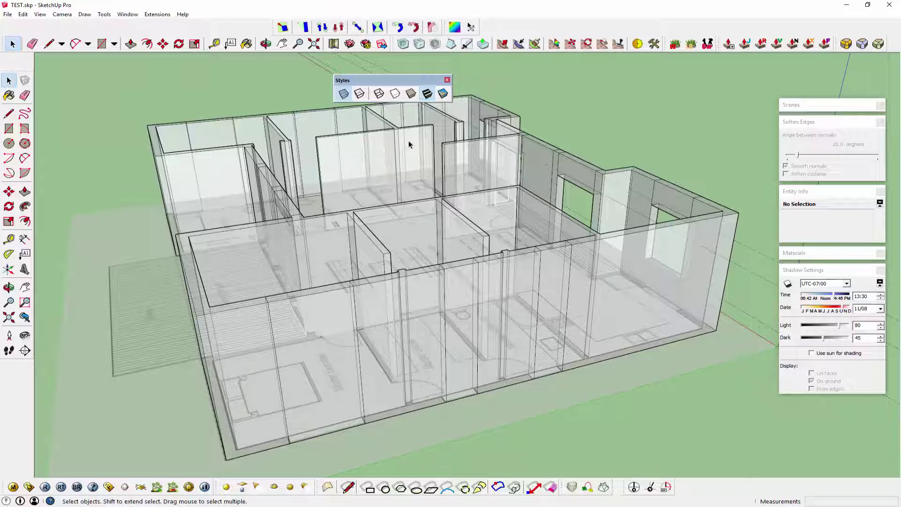
left_click(344, 95)
middle_click_drag(348, 291, 350, 259)
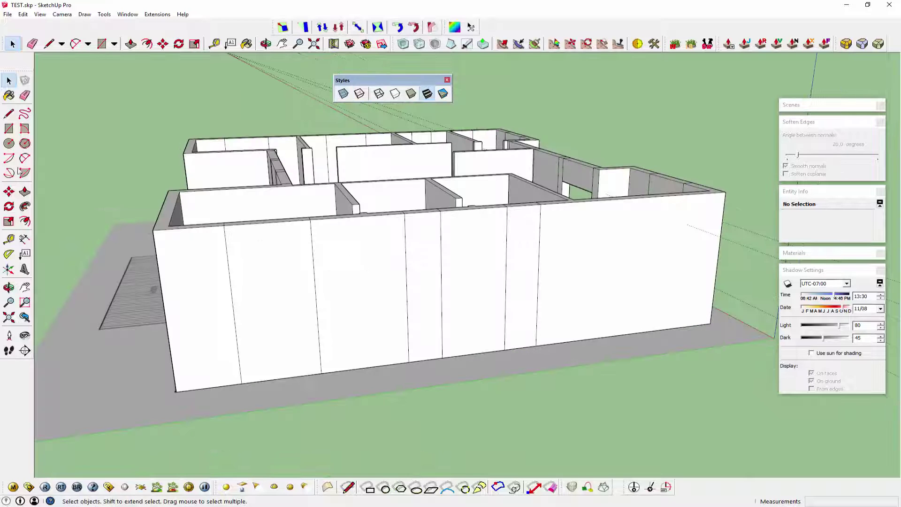
left_click(9, 239)
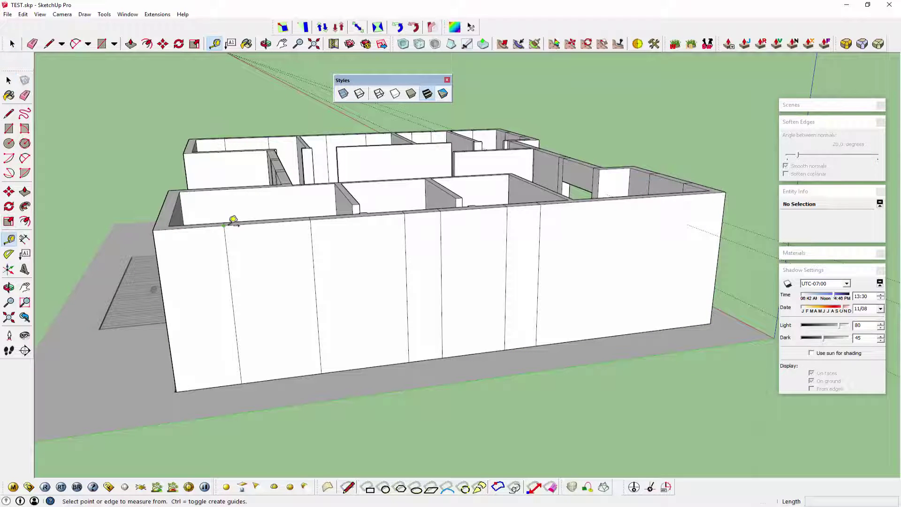
Place a guide 60 cm below the wall top and start a window rectangle
left_click(257, 221)
type("60")
key("Return")
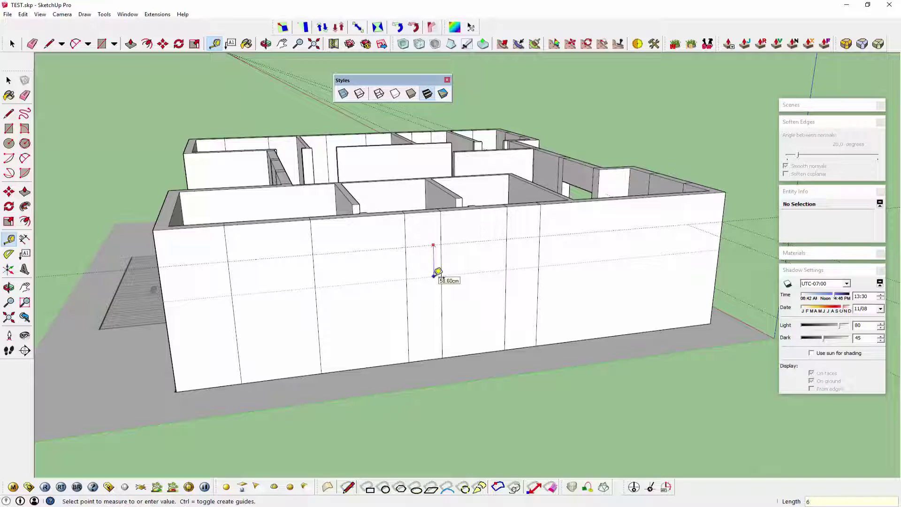
left_click(11, 130)
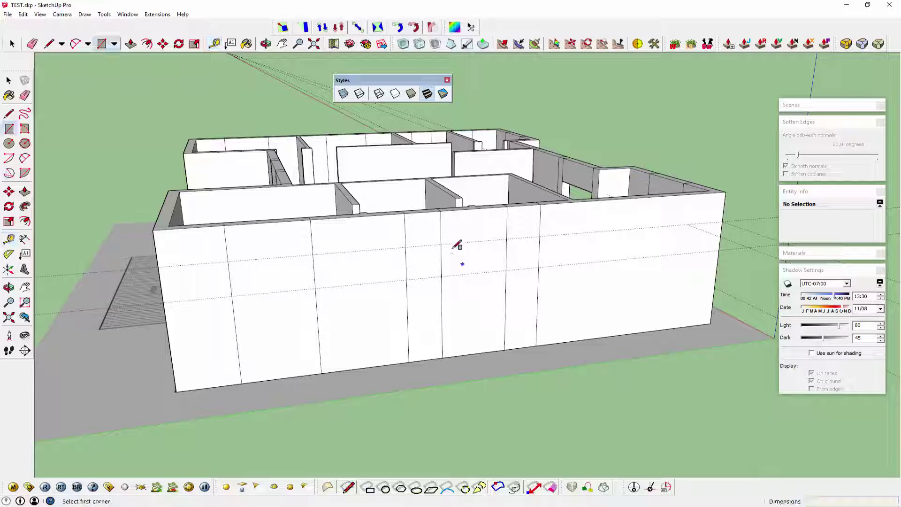
left_click(406, 246)
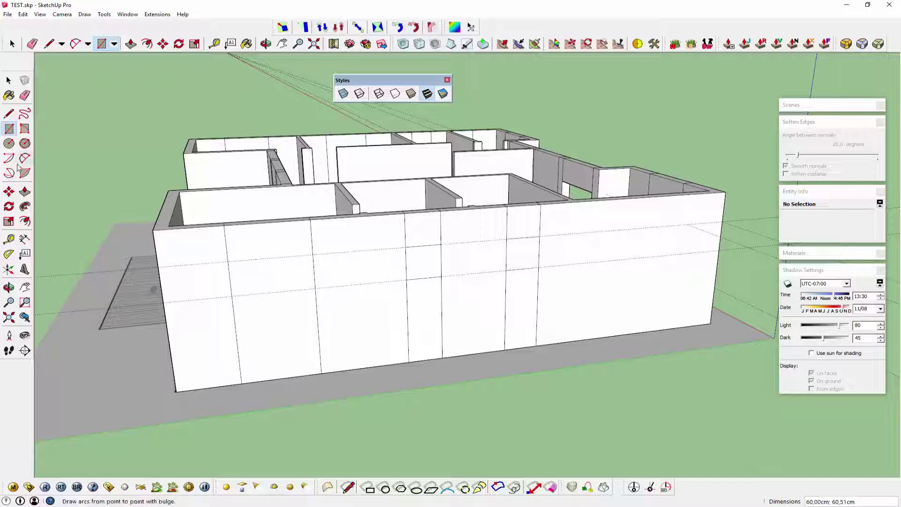
Add a second guide at 140 and draw the large window rectangle
left_click(9, 238)
left_click(286, 257)
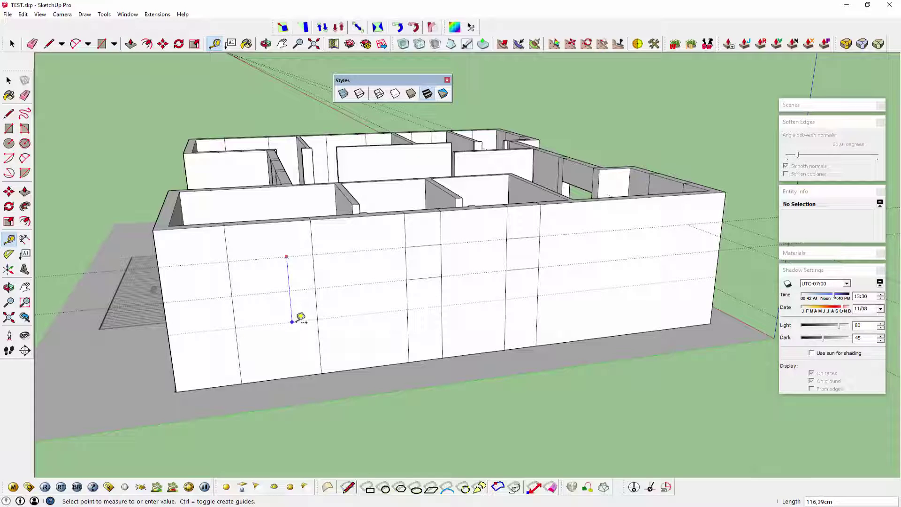
type("40")
key("Return")
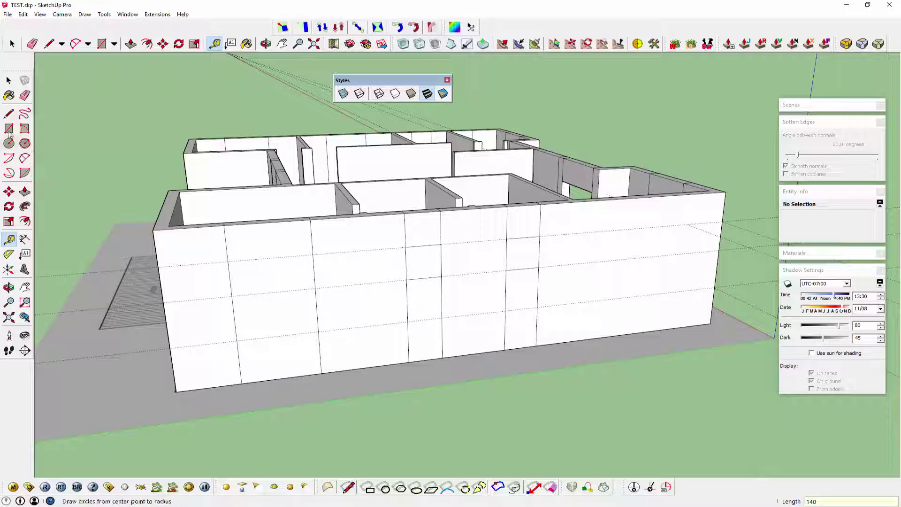
left_click(9, 128)
left_click(228, 260)
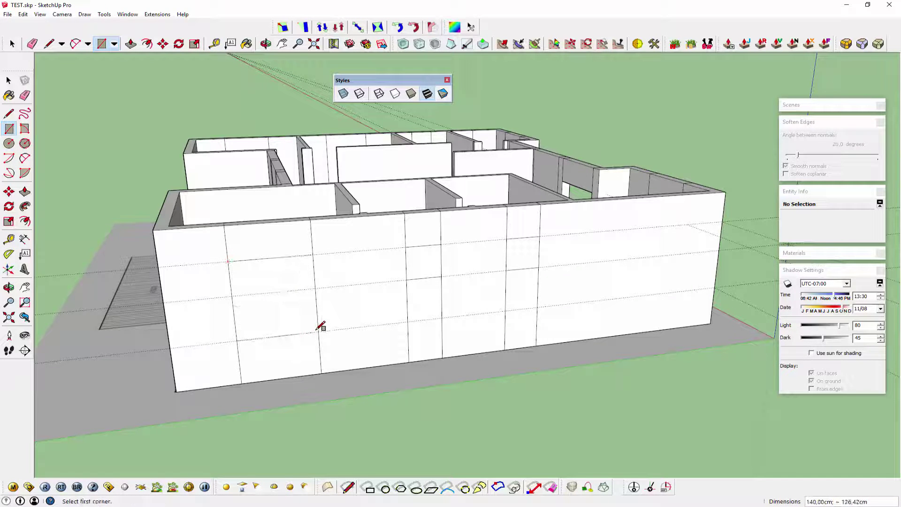
Push the large and two small window rectangles 20 cm into the long exterior wall
left_click(28, 192)
left_click(279, 298)
type("20,00cm")
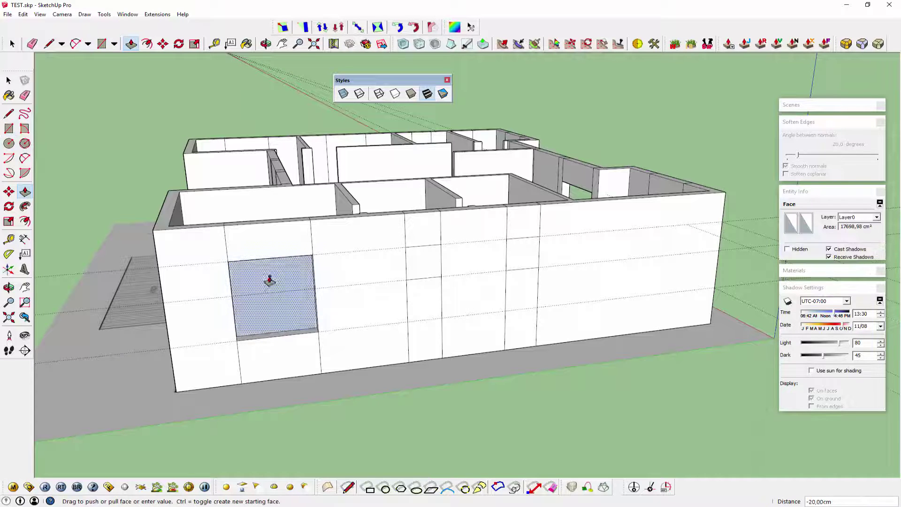
key("Return")
double_click(422, 265)
double_click(519, 266)
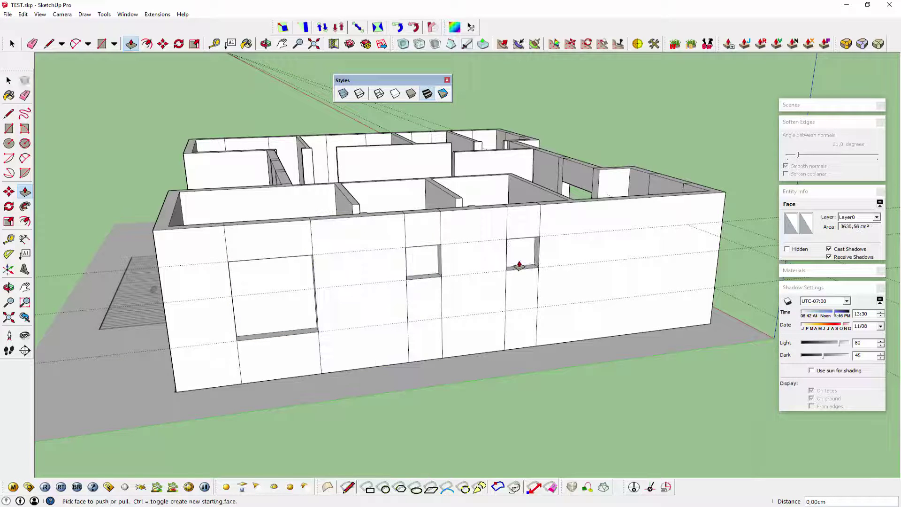
key("space")
mouse_move(441, 284)
middle_mouse_down()
mouse_move(432, 251)
mouse_move(324, 264)
middle_mouse_up()
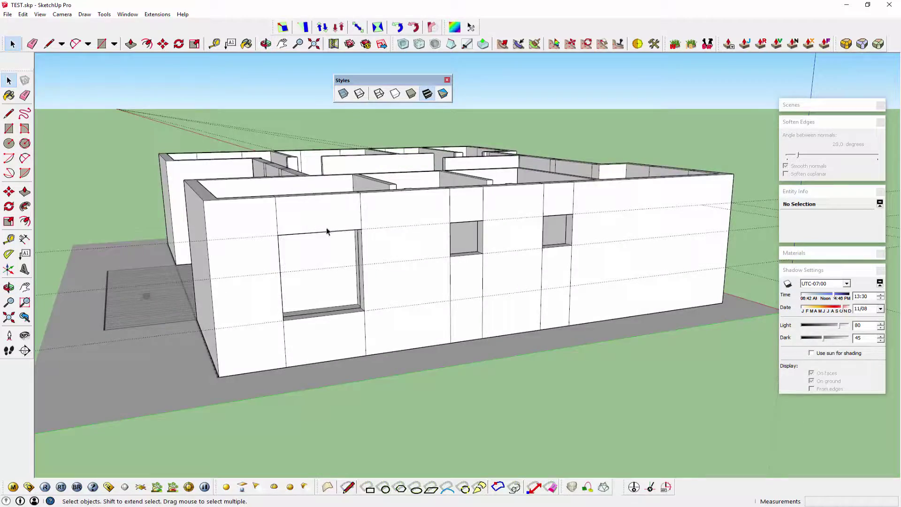
mouse_move(328, 231)
middle_mouse_down()
mouse_move(473, 275)
mouse_move(748, 311)
mouse_move(585, 229)
mouse_move(654, 175)
mouse_move(378, 209)
mouse_move(384, 281)
mouse_move(375, 263)
middle_mouse_up()
scroll(655, 176, "down", 2)
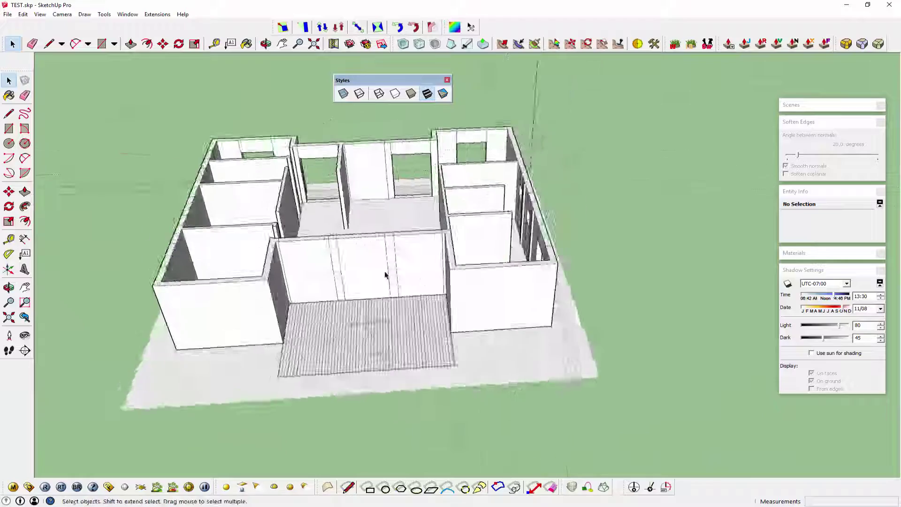
scroll(376, 263, "up", 3)
scroll(401, 157, "up", 3)
Toggle X-ray to inspect the plan from above, then return the walls to solid
left_click(344, 94)
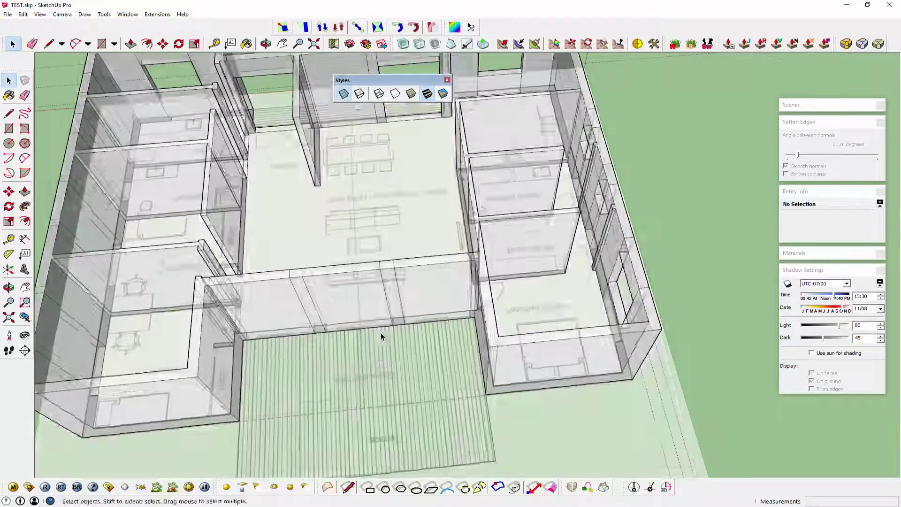
mouse_move(381, 333)
middle_mouse_down()
mouse_move(354, 421)
mouse_move(312, 301)
mouse_move(351, 408)
middle_mouse_up()
mouse_move(345, 311)
middle_mouse_down()
mouse_move(393, 280)
mouse_move(399, 329)
mouse_move(445, 281)
mouse_move(378, 280)
mouse_move(418, 261)
mouse_move(422, 238)
mouse_move(388, 217)
mouse_move(283, 217)
mouse_move(275, 267)
mouse_move(361, 174)
middle_mouse_up()
left_click(343, 94)
scroll(365, 223, "up", 5)
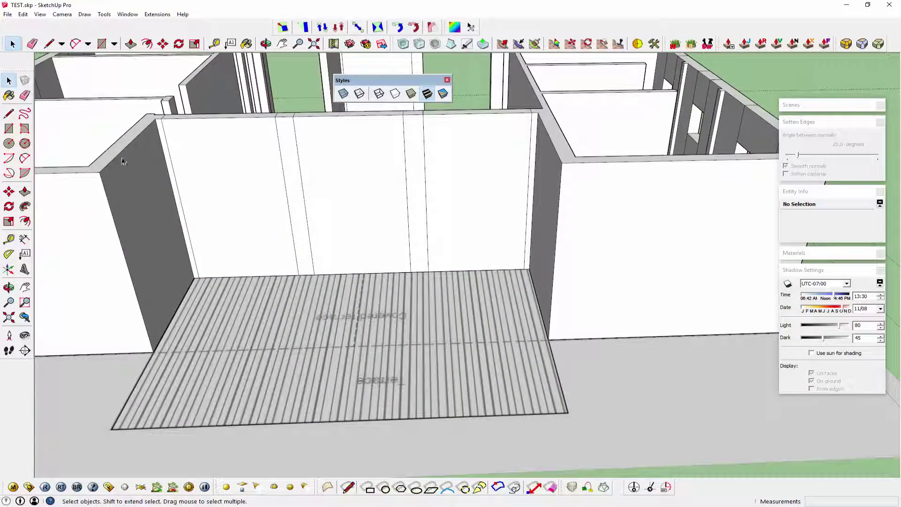
Place a horizontal guide 220 up the terrace wall and start a door rectangle on it
left_click(8, 239)
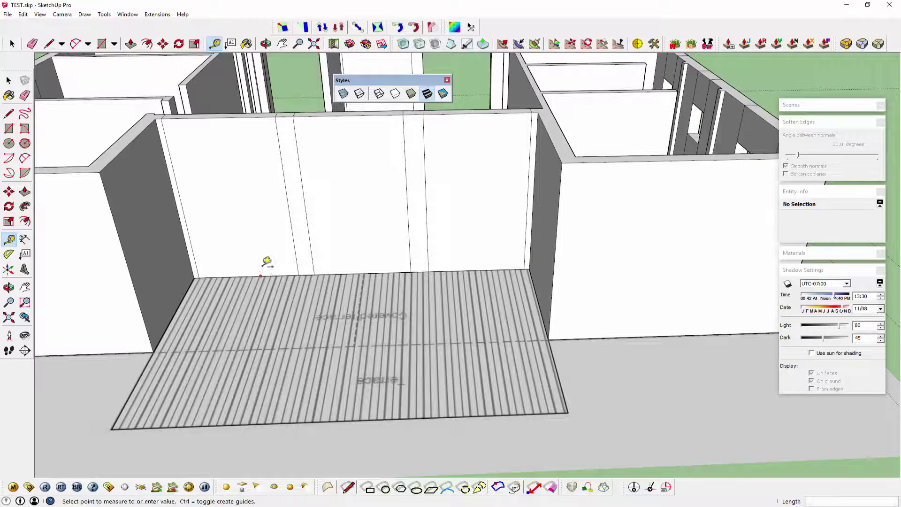
type("220")
key("Return")
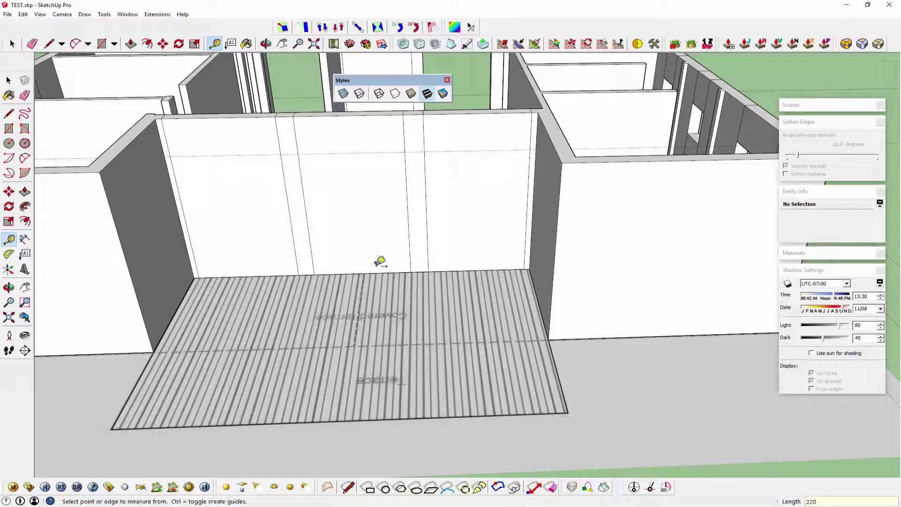
key("r")
left_click(173, 154)
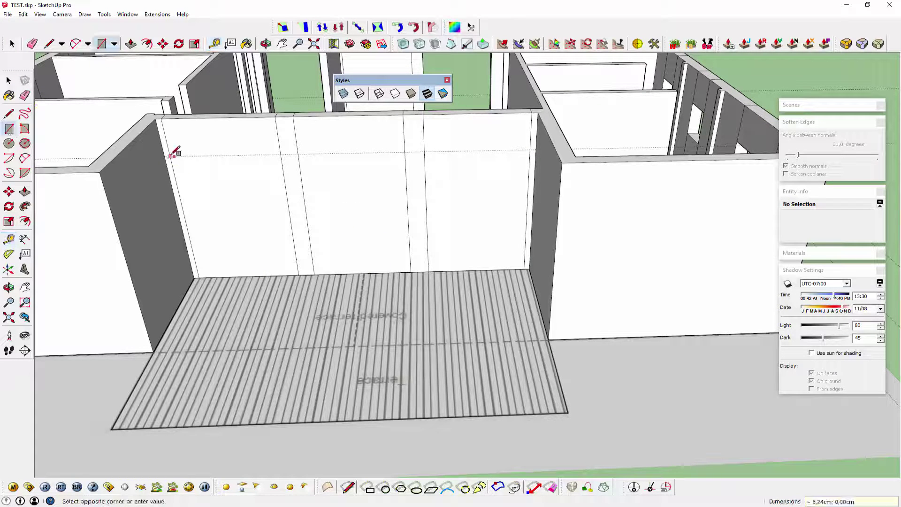
key("Escape")
left_click(170, 155)
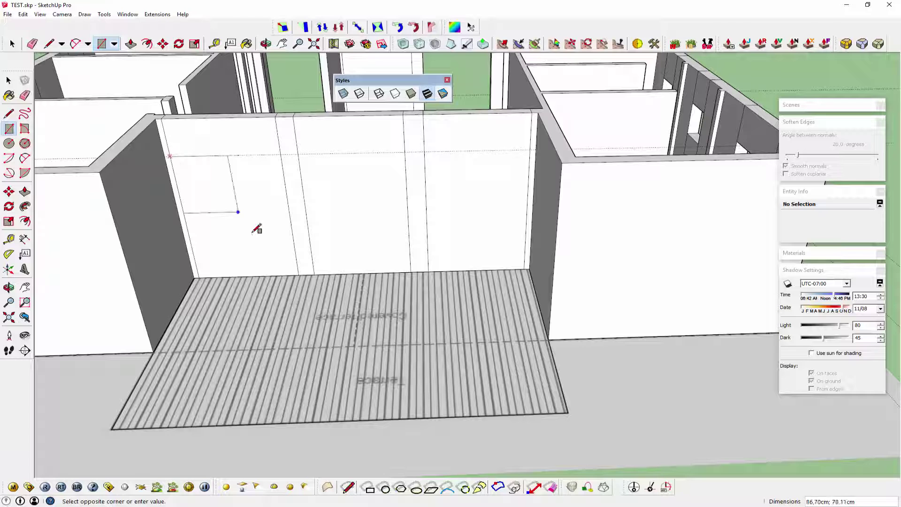
Slide the door rectangle right along the wall and draw the remaining door outlines
left_click(8, 80)
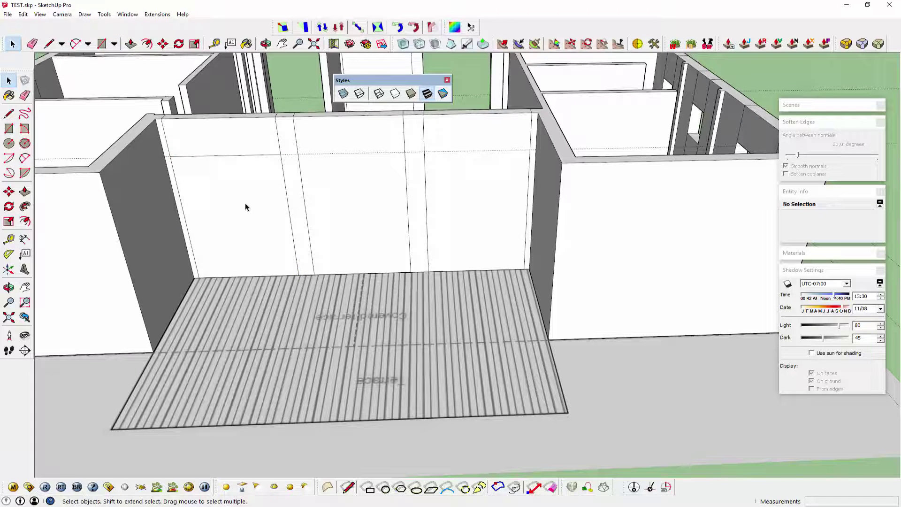
double_click(246, 205)
left_click(8, 192)
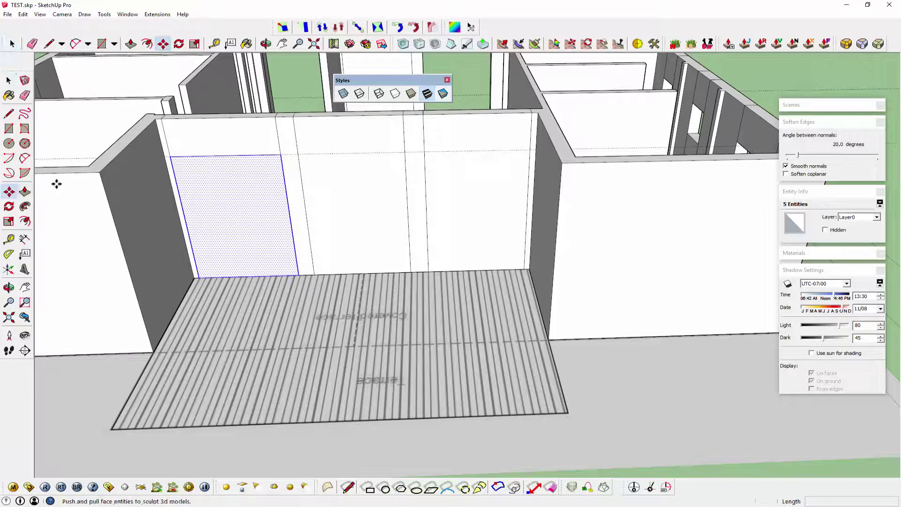
left_click(281, 155)
left_click(404, 153)
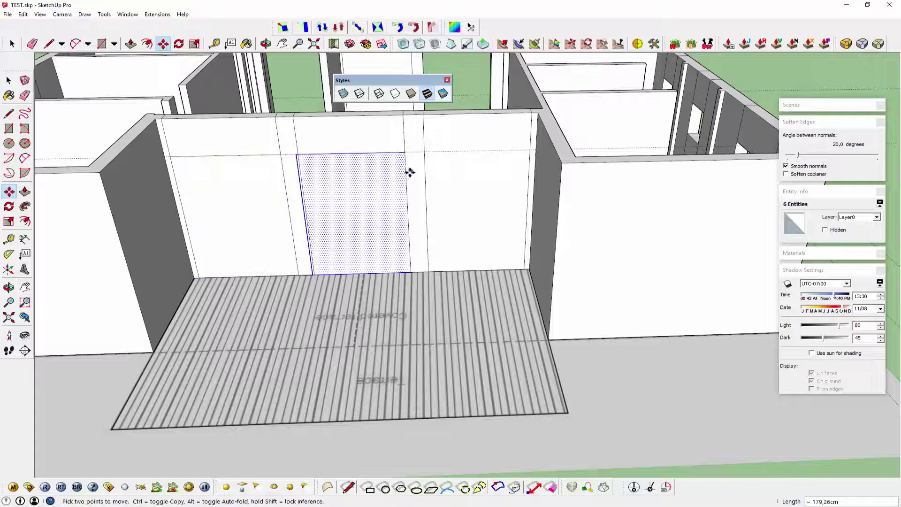
key("r")
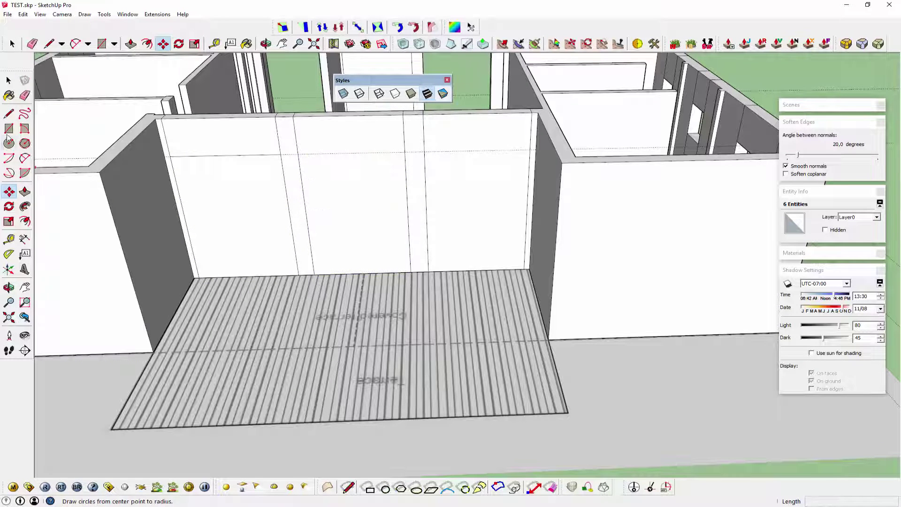
left_click(298, 154)
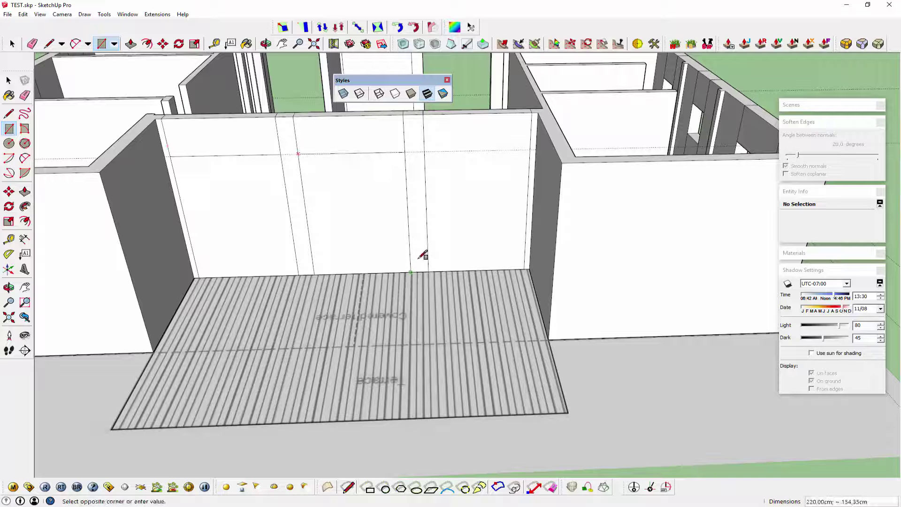
left_click(425, 151)
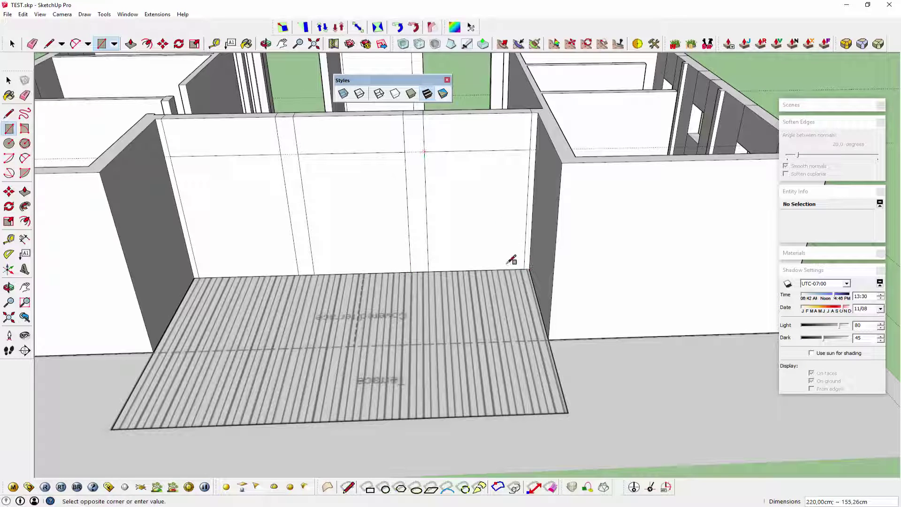
Push the left, middle and right door panels 20 cm through the wall
left_click(24, 191)
left_click(240, 202)
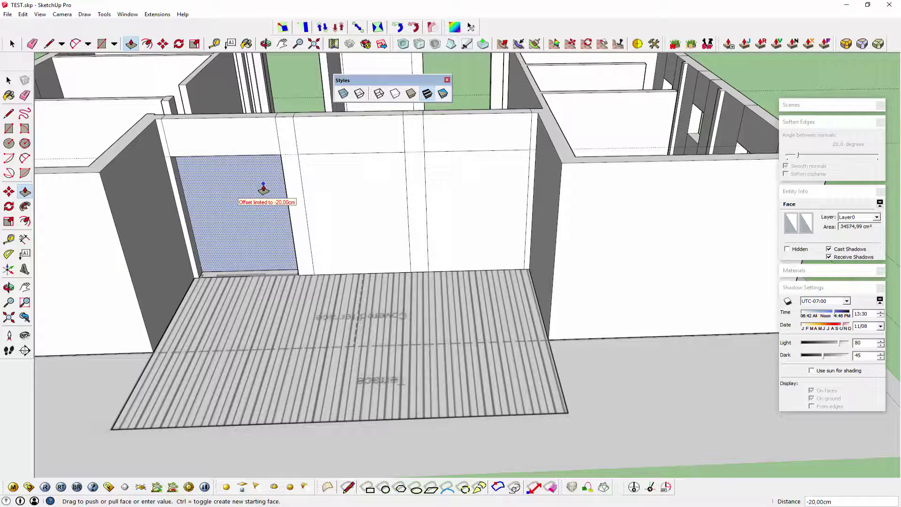
left_click(263, 189)
double_click(356, 199)
double_click(469, 202)
Orbit over the house with X-ray on, ending on a low frontal view of the long exterior wall
mouse_move(472, 203)
middle_mouse_down()
mouse_move(361, 170)
mouse_move(298, 173)
mouse_move(417, 199)
mouse_move(326, 256)
mouse_move(735, 134)
middle_mouse_up()
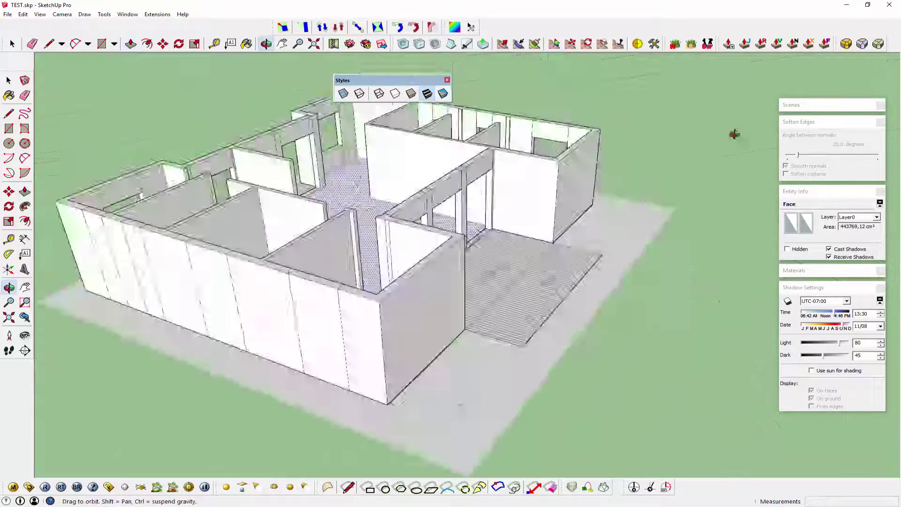
mouse_move(734, 135)
left_mouse_down()
mouse_move(483, 275)
mouse_move(393, 258)
mouse_move(338, 415)
left_mouse_up()
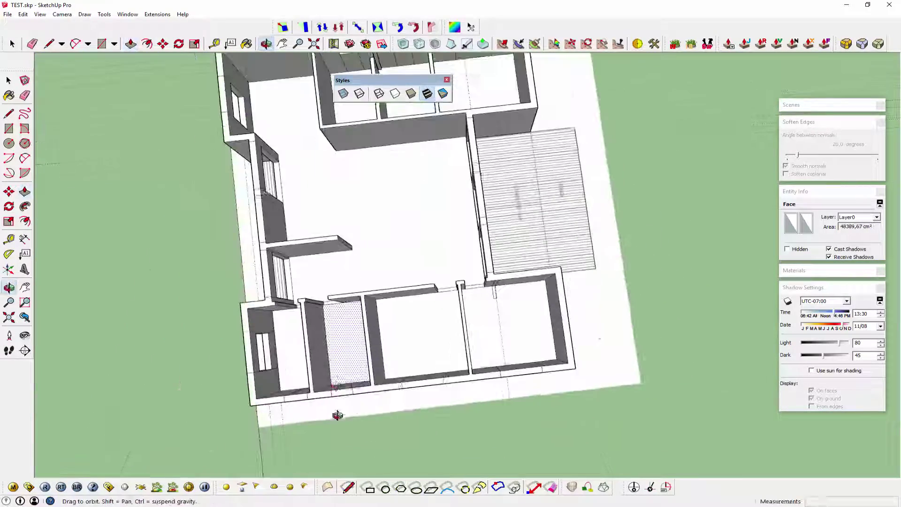
key("p")
mouse_move(338, 415)
middle_mouse_down()
mouse_move(333, 308)
mouse_move(375, 329)
middle_mouse_up()
key("x")
mouse_move(432, 362)
middle_mouse_down()
mouse_move(308, 368)
mouse_move(336, 346)
mouse_move(395, 367)
middle_mouse_up()
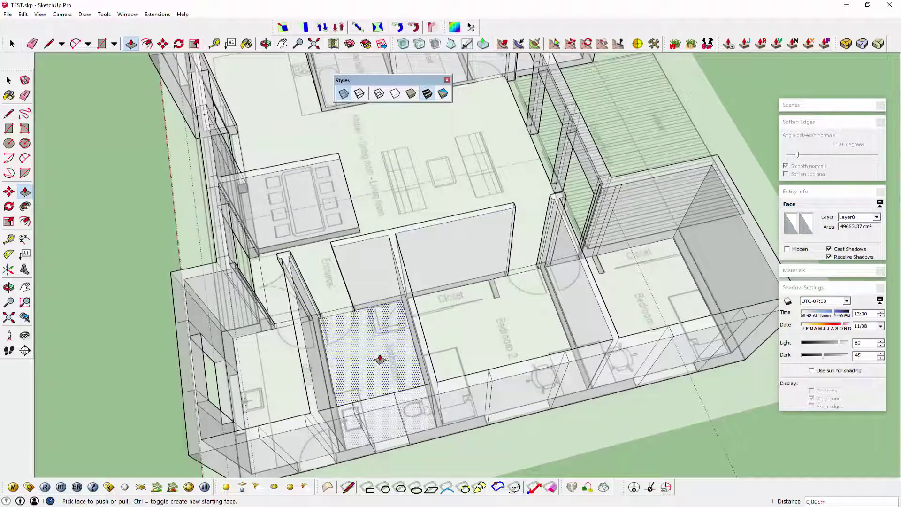
middle_click_drag(491, 374, 492, 420)
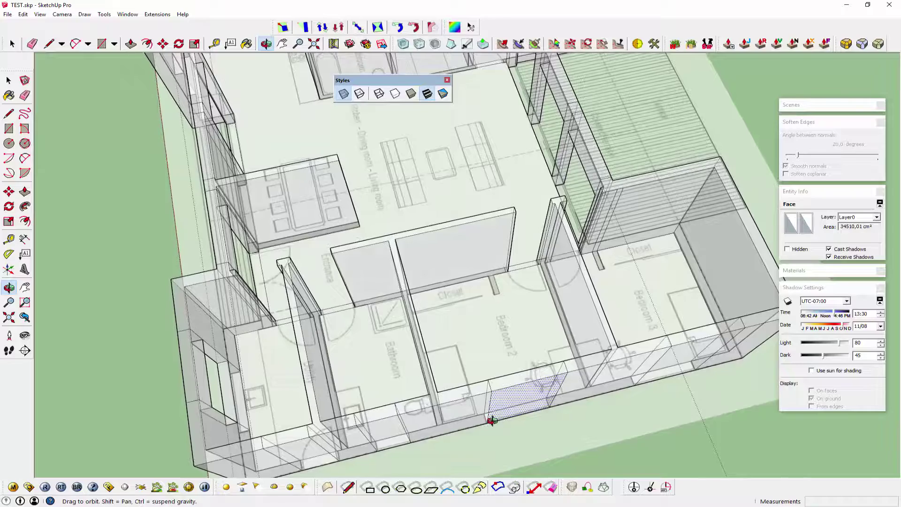
mouse_move(485, 346)
middle_mouse_down()
mouse_move(485, 216)
mouse_move(442, 179)
mouse_move(493, 150)
mouse_move(488, 328)
mouse_move(357, 141)
mouse_move(258, 240)
mouse_move(329, 226)
middle_mouse_up()
Face the long exterior wall and place a guide 60 cm below its top edge
key("p")
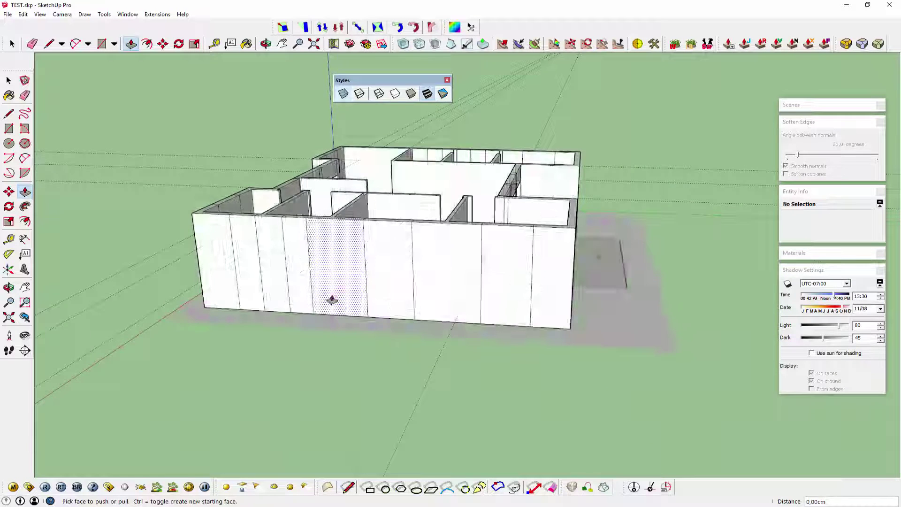
mouse_move(332, 300)
middle_mouse_down()
mouse_move(368, 257)
mouse_move(325, 222)
middle_mouse_up()
key("t")
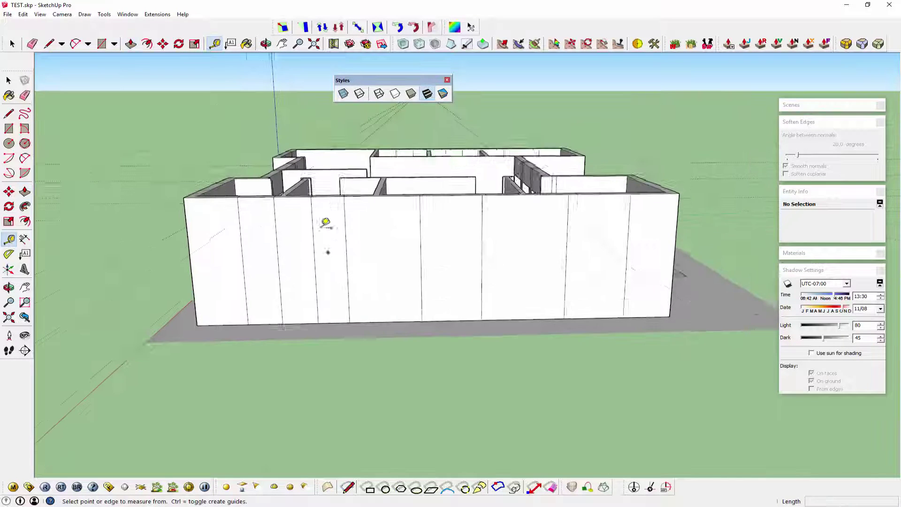
scroll(326, 222, "up", 1)
left_click(332, 193)
type("60")
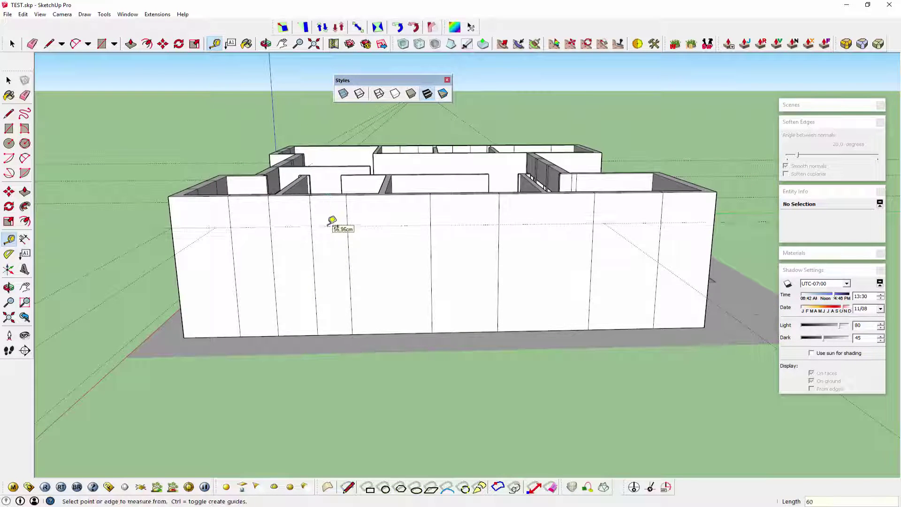
left_click(328, 226)
type("0")
key("Return")
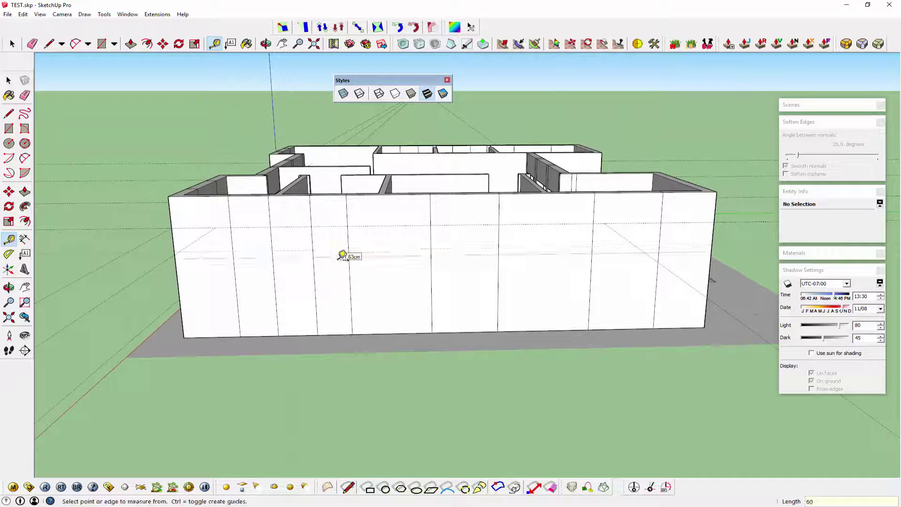
Add a second horizontal guide at 140 cm on the wall
middle_click_drag(480, 238, 469, 237)
left_click(468, 245)
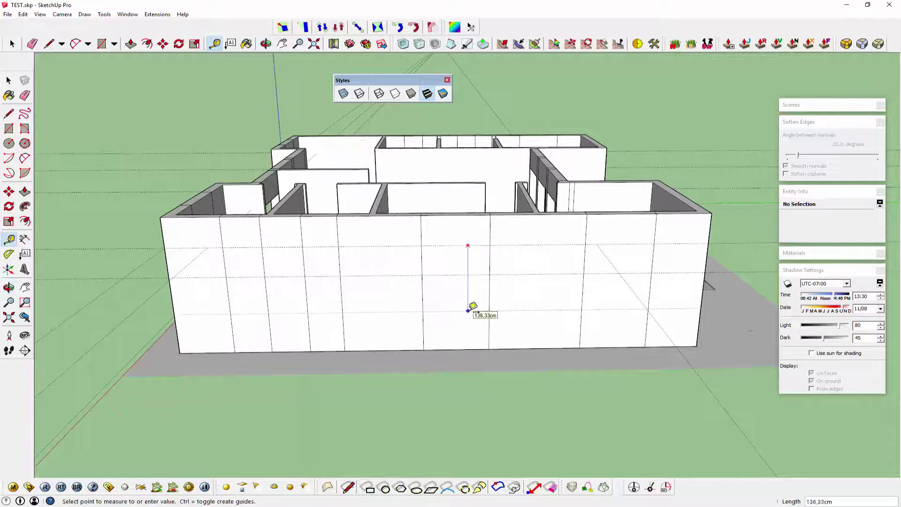
type("0")
key("Return")
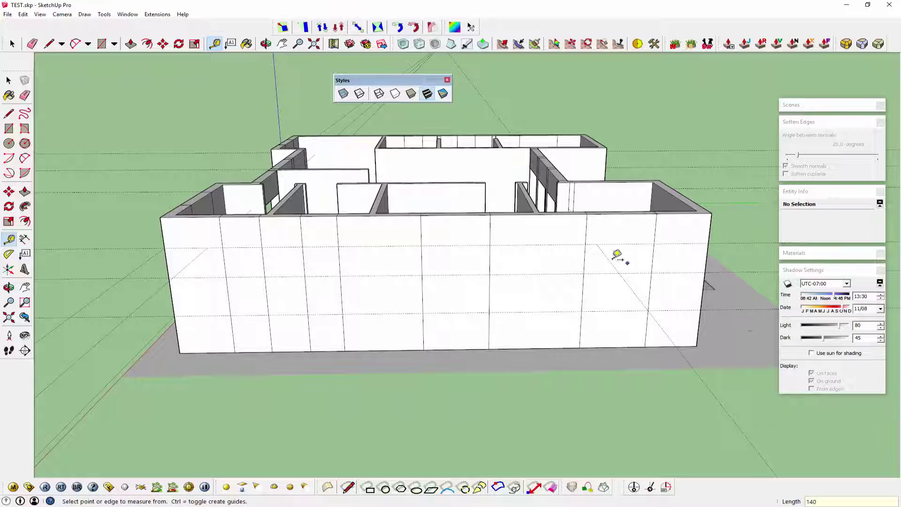
Draw the window rectangles and push all four through the wall
key("r")
left_click(421, 245)
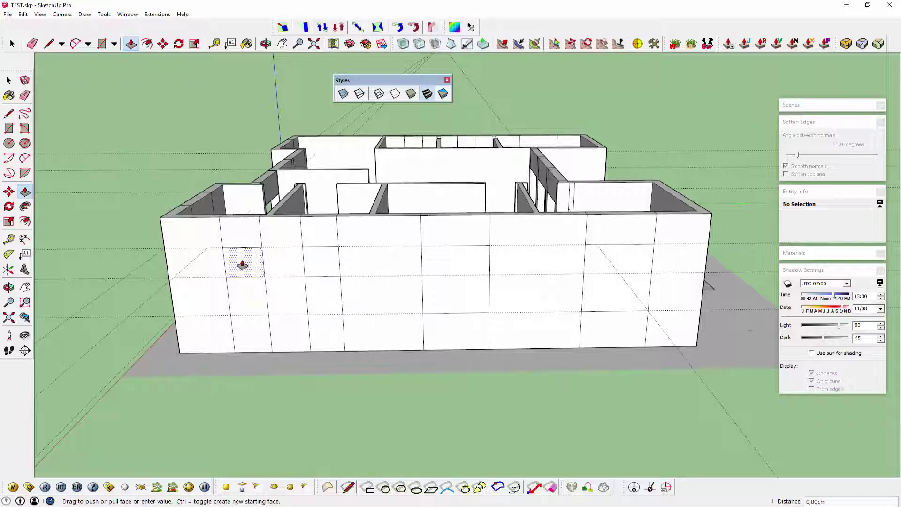
double_click(242, 261)
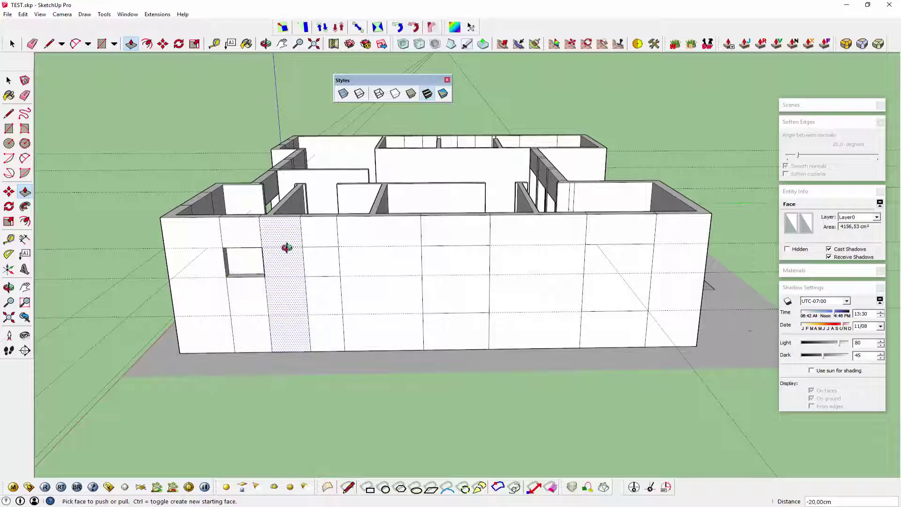
middle_click_drag(288, 248, 329, 256)
double_click(336, 256)
double_click(469, 270)
double_click(629, 258)
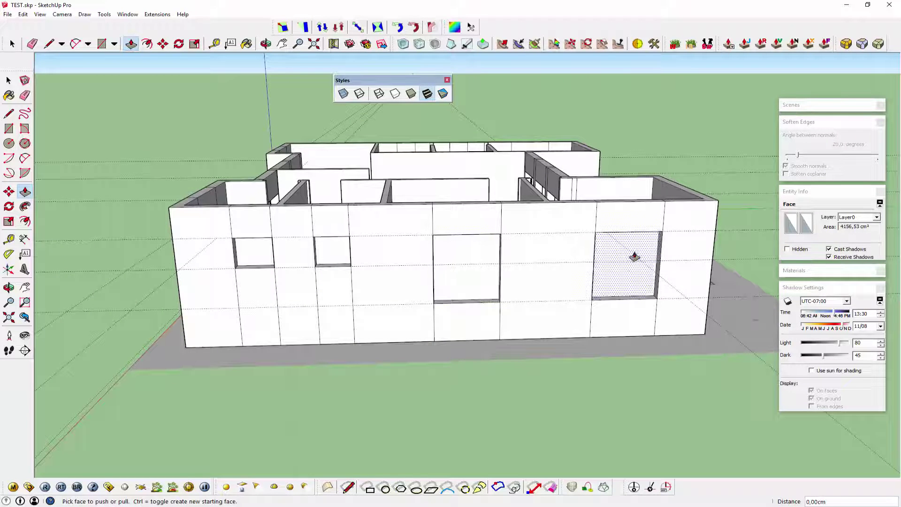
Delete the leftover faces in two window openings and view the whole house from above
key("space")
left_click(441, 252)
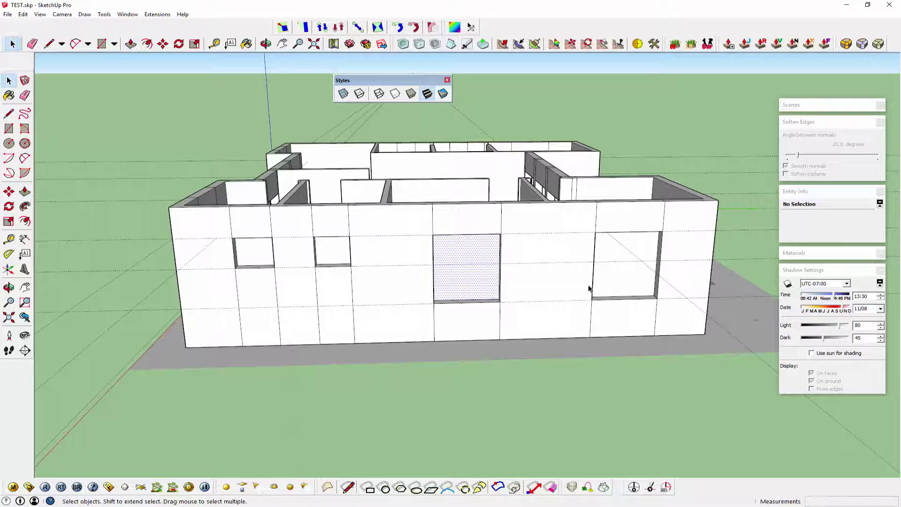
key("Delete")
left_click(646, 250)
key("Delete")
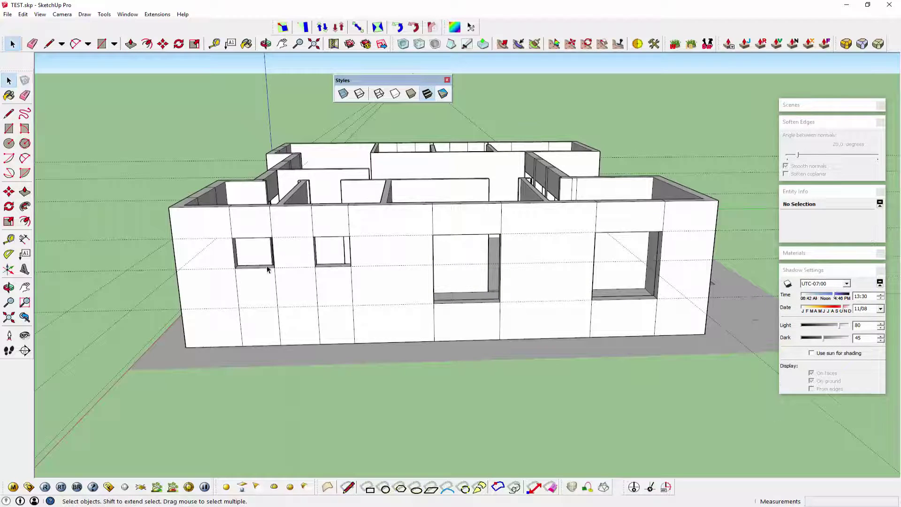
mouse_move(267, 269)
middle_mouse_down()
mouse_move(470, 301)
mouse_move(516, 319)
mouse_move(482, 261)
mouse_move(468, 255)
mouse_move(581, 191)
mouse_move(327, 160)
mouse_move(420, 225)
mouse_move(266, 216)
mouse_move(565, 261)
mouse_move(475, 411)
mouse_move(358, 366)
mouse_move(302, 386)
mouse_move(635, 355)
mouse_move(554, 379)
middle_mouse_up()
scroll(470, 301, "down", 3)
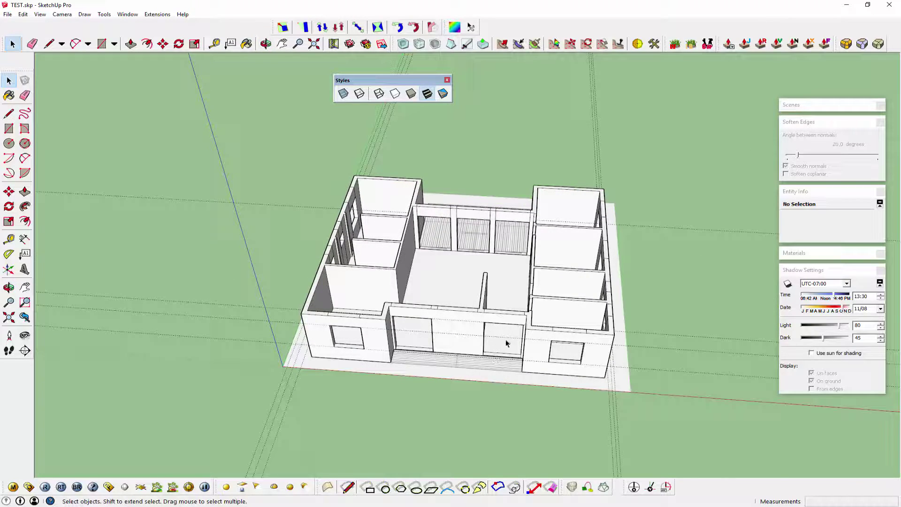
mouse_move(507, 323)
middle_mouse_down()
mouse_move(523, 221)
mouse_move(486, 296)
mouse_move(724, 274)
mouse_move(700, 294)
mouse_move(400, 339)
middle_mouse_up()
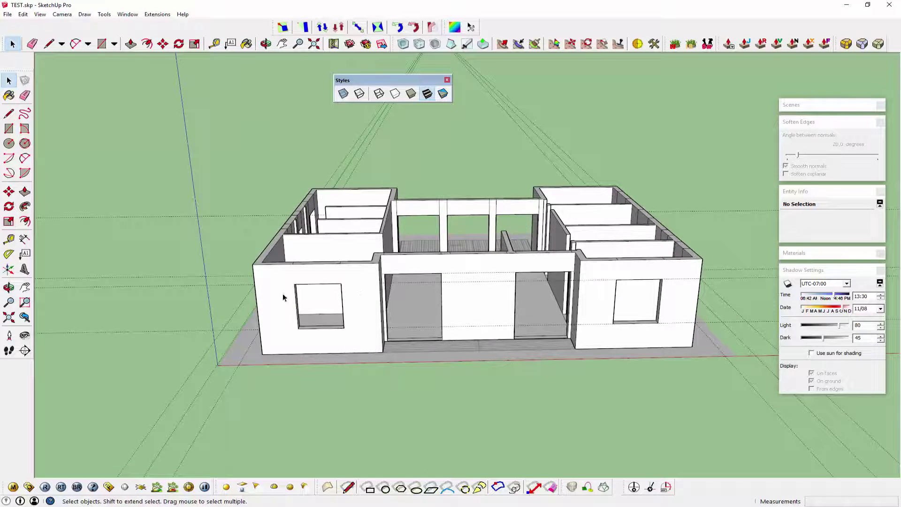
mouse_move(283, 297)
middle_mouse_down()
mouse_move(507, 342)
mouse_move(309, 251)
middle_mouse_up()
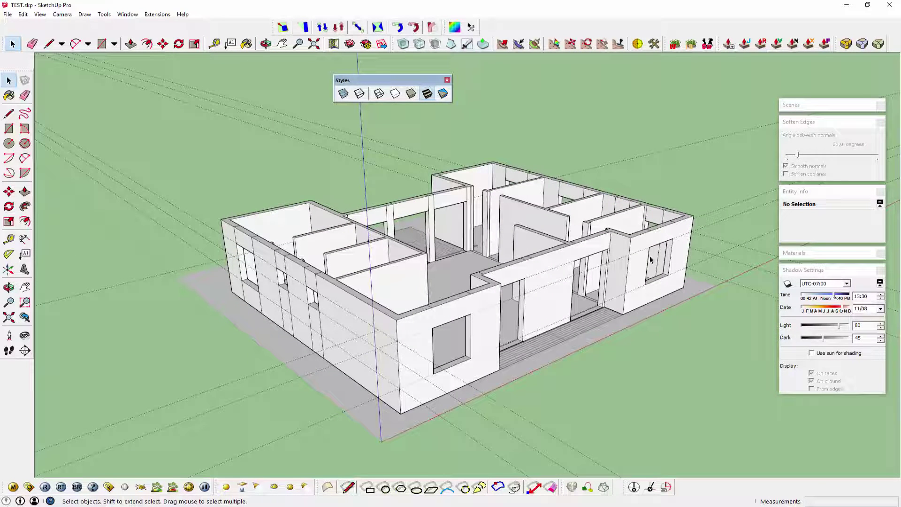
mouse_move(520, 254)
middle_mouse_down()
mouse_move(402, 191)
mouse_move(557, 298)
mouse_move(553, 335)
mouse_move(636, 324)
middle_mouse_up()
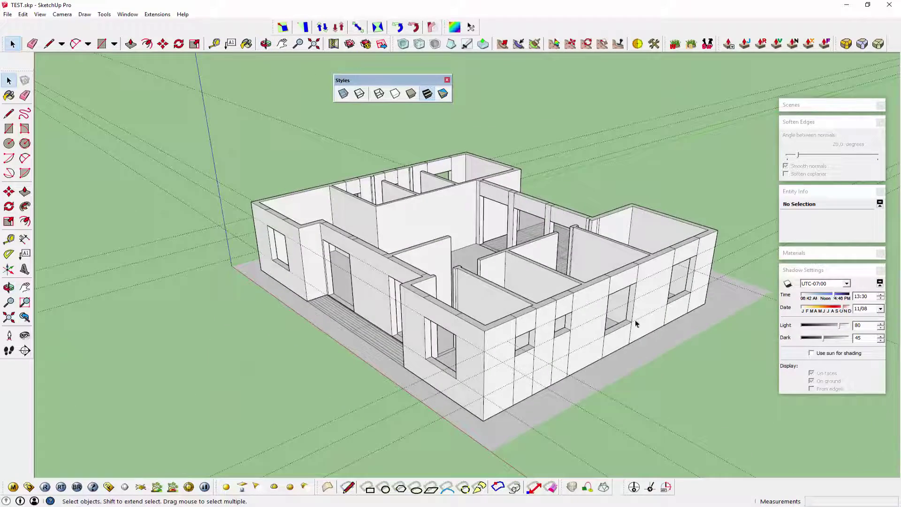
mouse_move(431, 168)
middle_mouse_down()
mouse_move(287, 199)
mouse_move(171, 196)
middle_mouse_up()
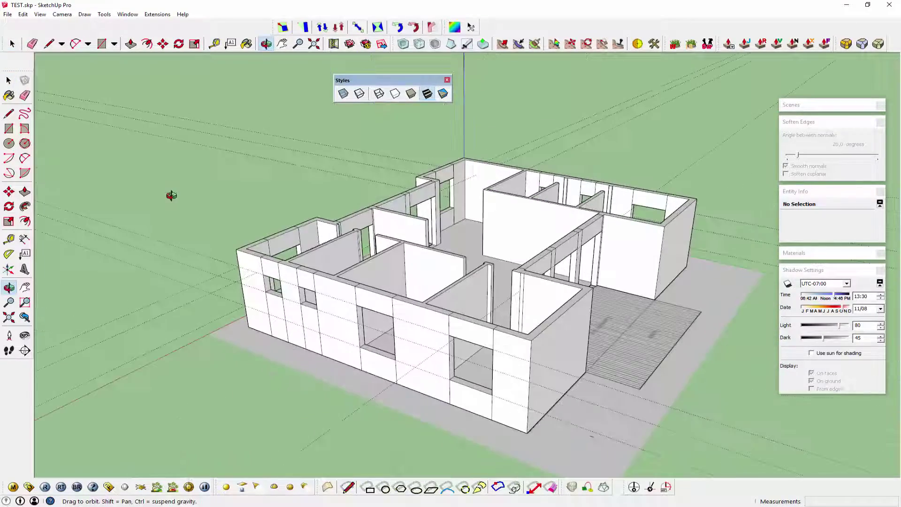
mouse_move(549, 338)
middle_mouse_down()
mouse_move(338, 311)
mouse_move(503, 367)
middle_mouse_up()
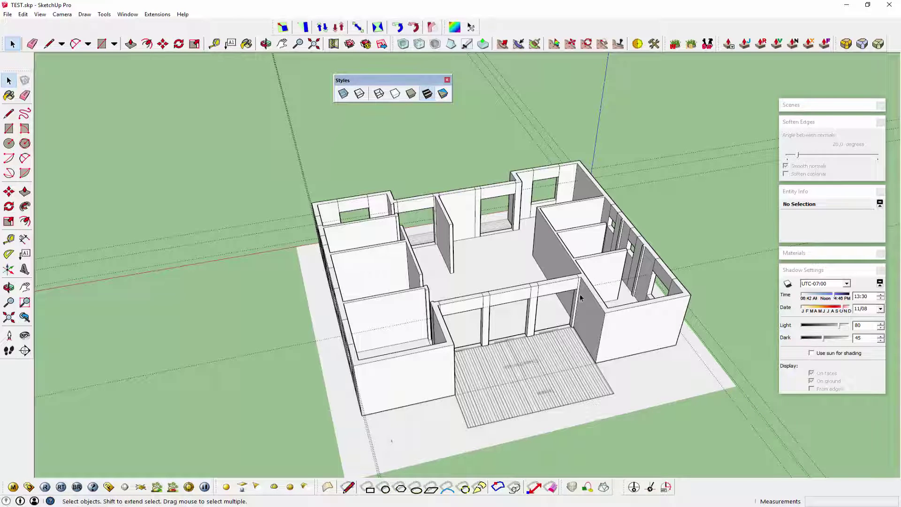
mouse_move(312, 376)
middle_mouse_down()
mouse_move(454, 338)
mouse_move(584, 318)
mouse_move(535, 334)
middle_mouse_up()
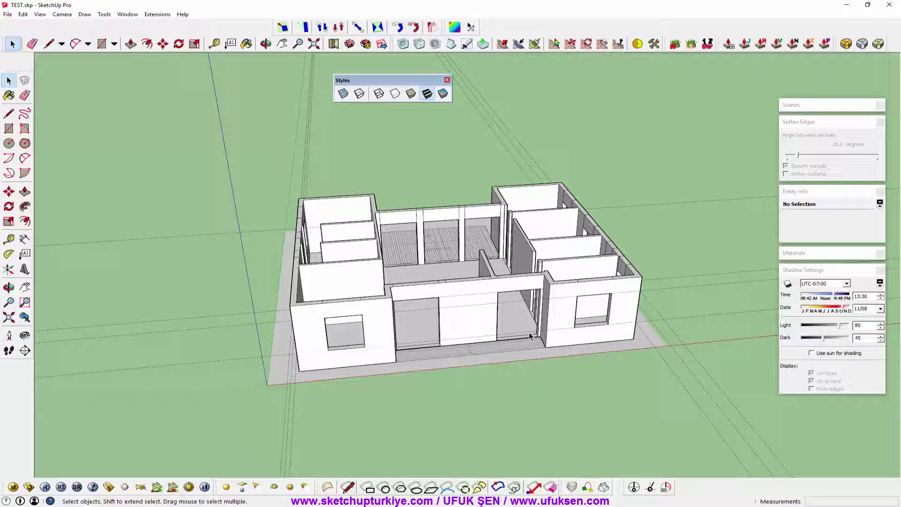
key("alt+Tab")
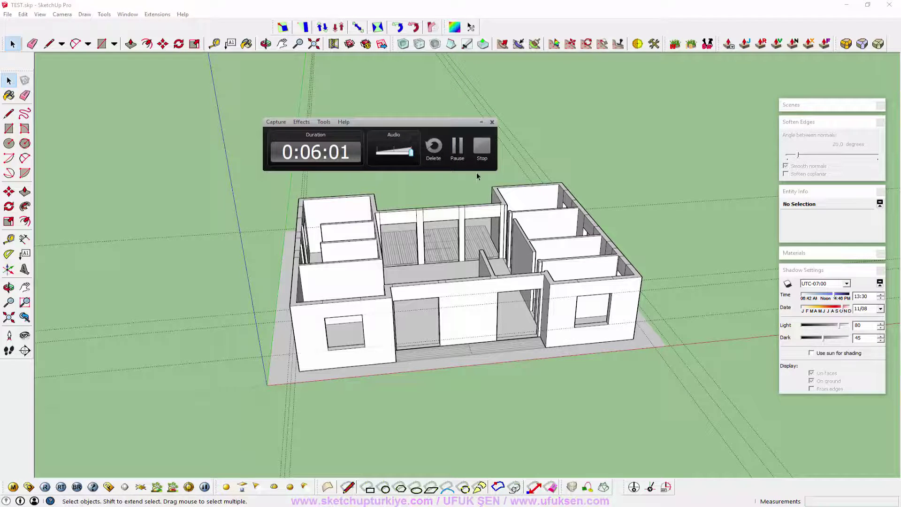